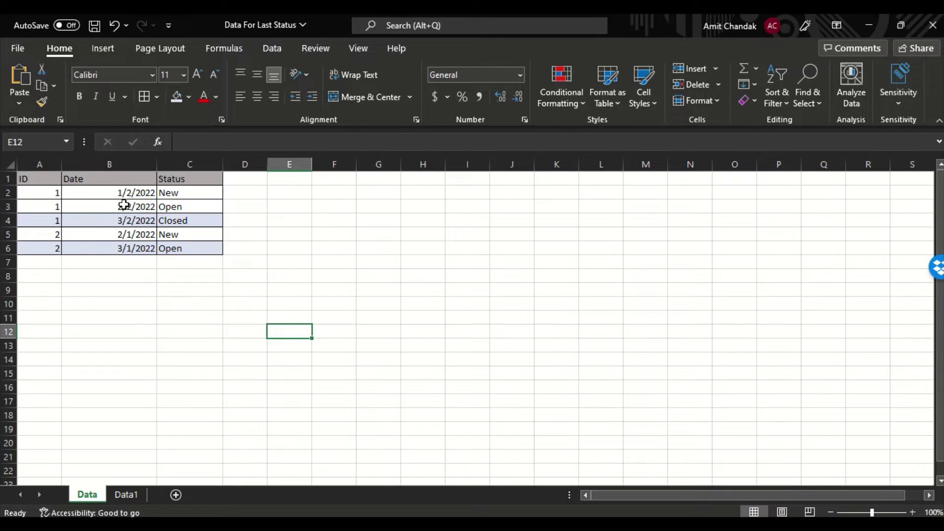
Highlight ID 1's latest Closed row and ID 2's latest Open row, then list the open windows
left_click_drag(184, 219, 194, 247)
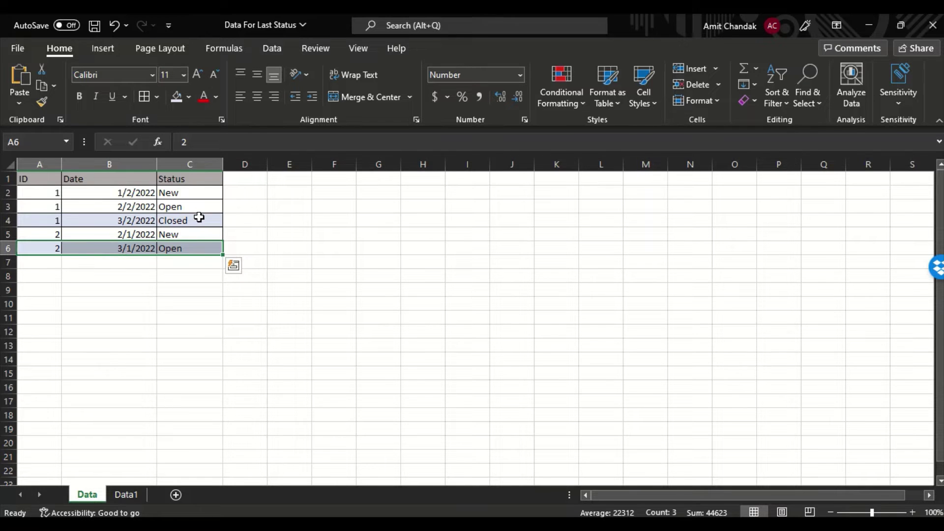
key("alt+Tab")
Scroll the Medium article to its Last Status DAX code block, then return to Excel
key("alt+Tab")
key("alt+Tab")
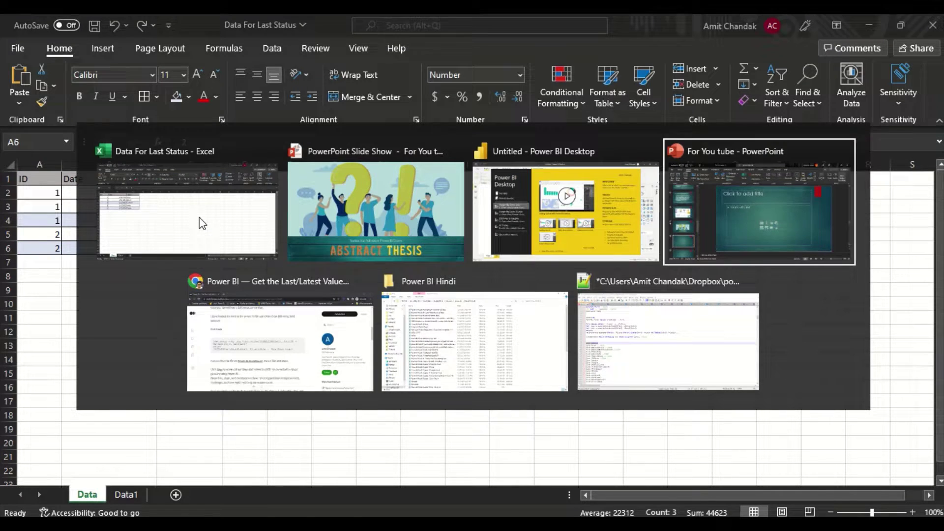
key("alt+Tab")
scroll(265, 246, "down", 1)
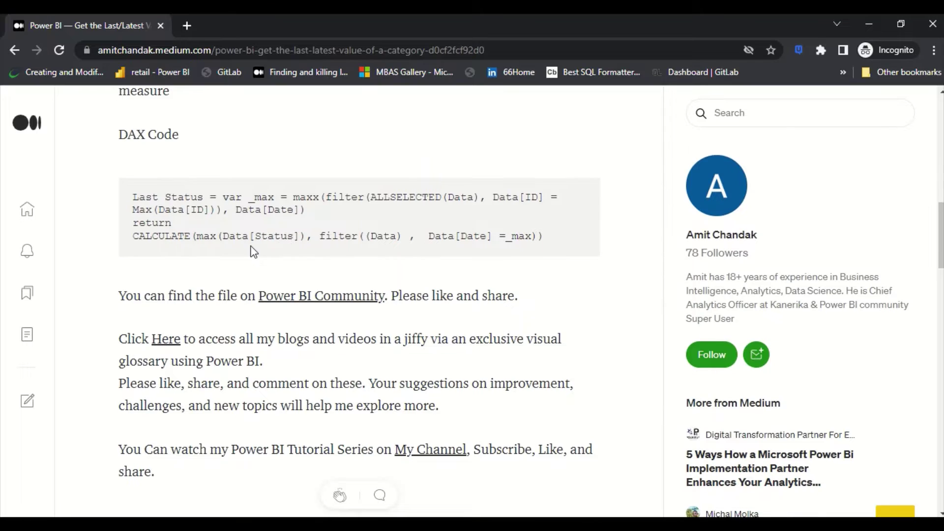
scroll(253, 251, "down", 1)
scroll(253, 249, "up", 6)
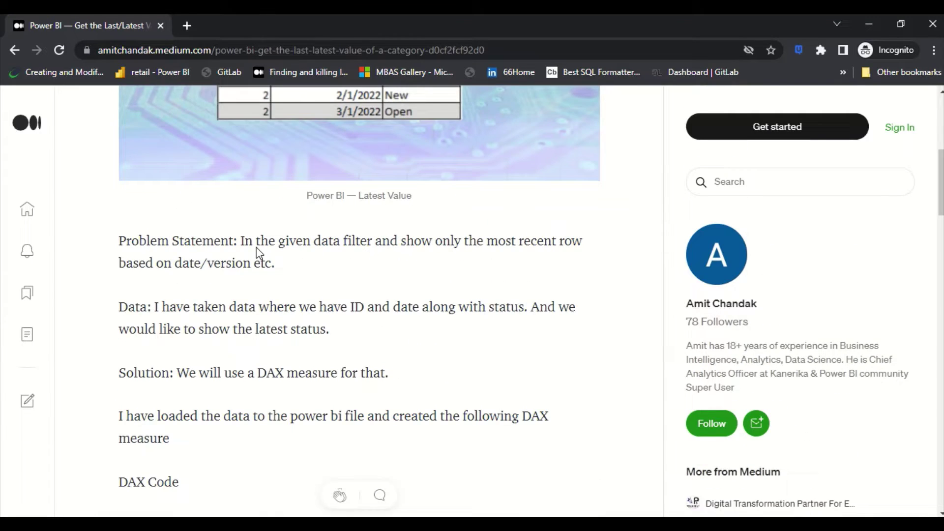
scroll(258, 253, "down", 2)
scroll(258, 251, "up", 3)
scroll(258, 253, "down", 4)
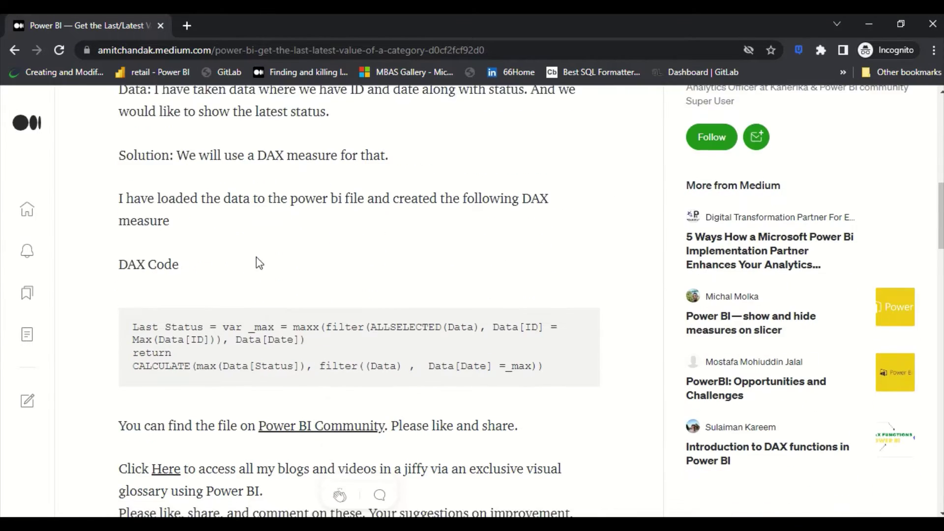
scroll(259, 263, "down", 2)
scroll(256, 258, "up", 1)
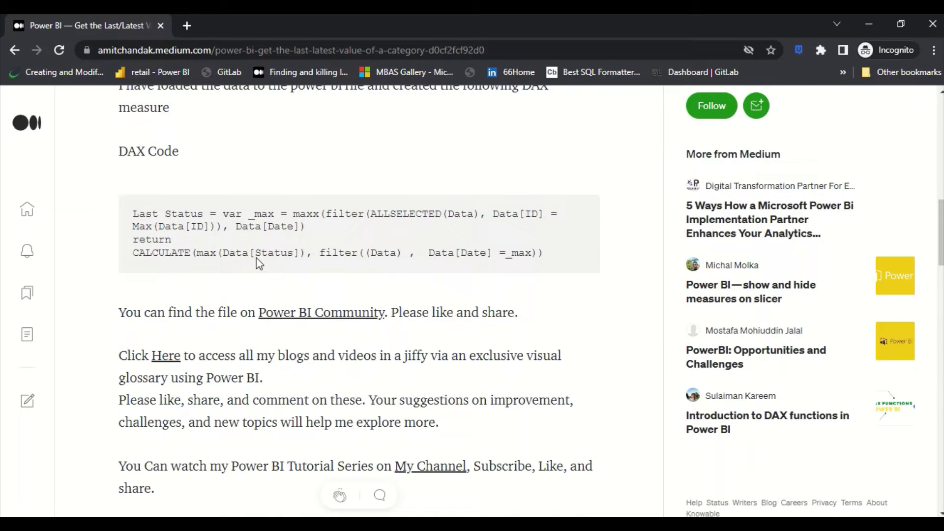
key("alt+Tab")
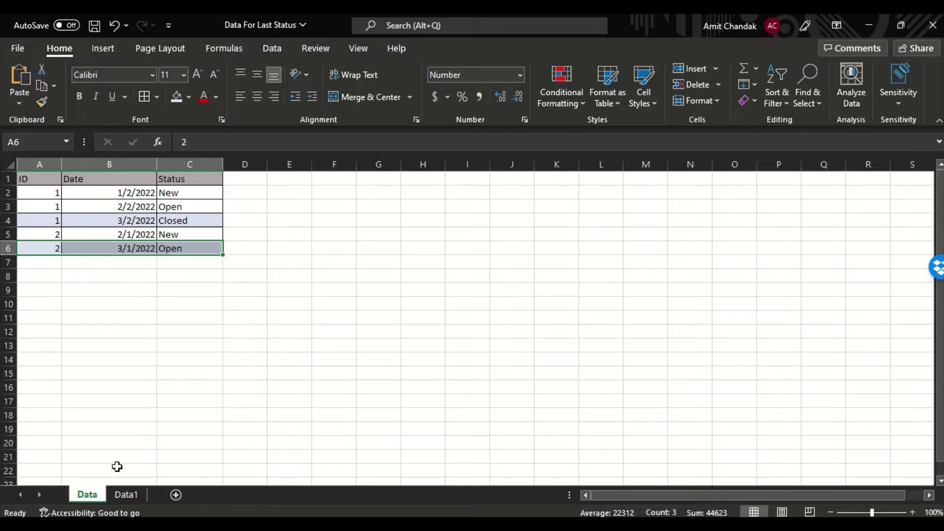
On the Data1 sheet, point out each ID's latest qty: 5 for ID 1, 4 for ID 2
left_click(132, 496)
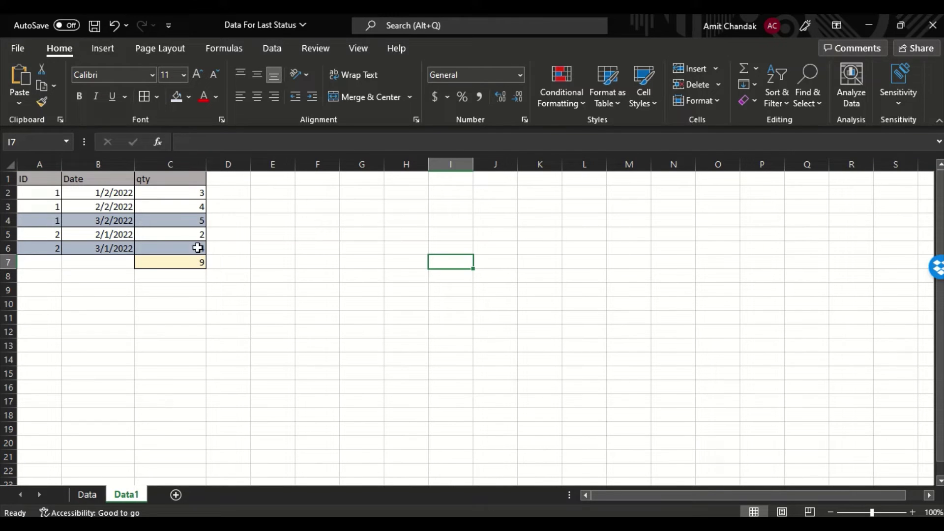
left_click(184, 217)
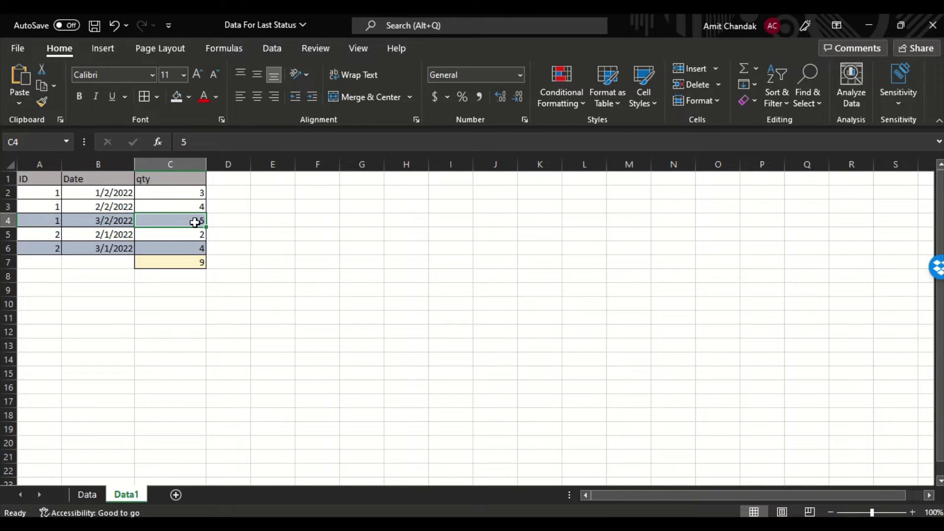
left_click(175, 251)
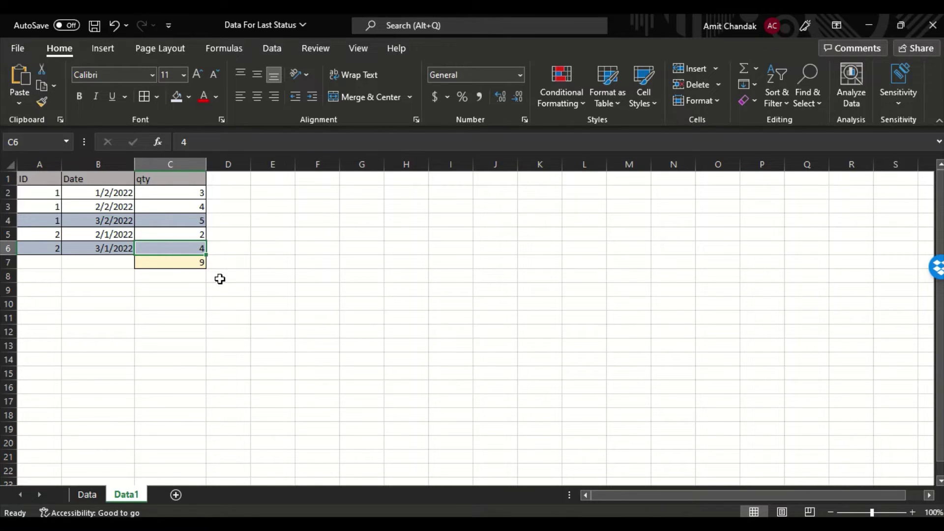
Copy the ID, Date and qty table (A1:C6) and switch to Power BI Desktop
left_click_drag(25, 179, 204, 254)
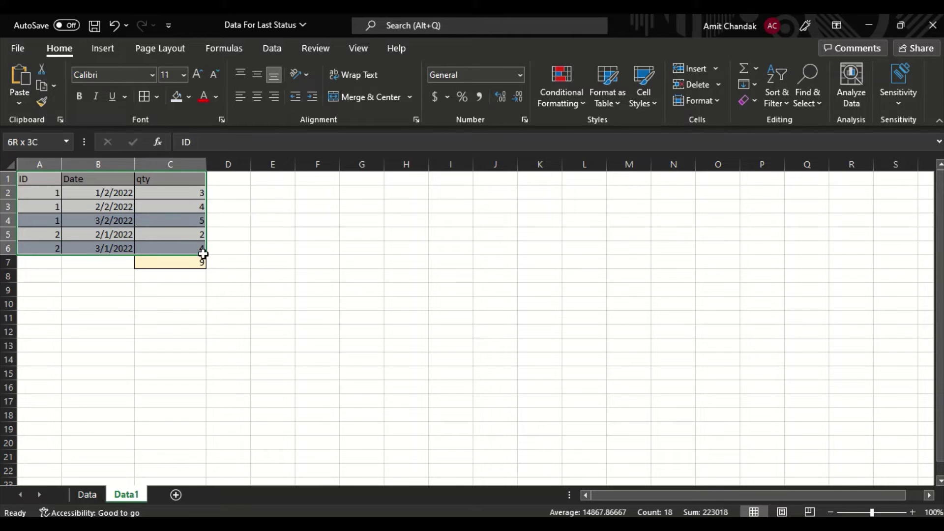
key("ctrl+c")
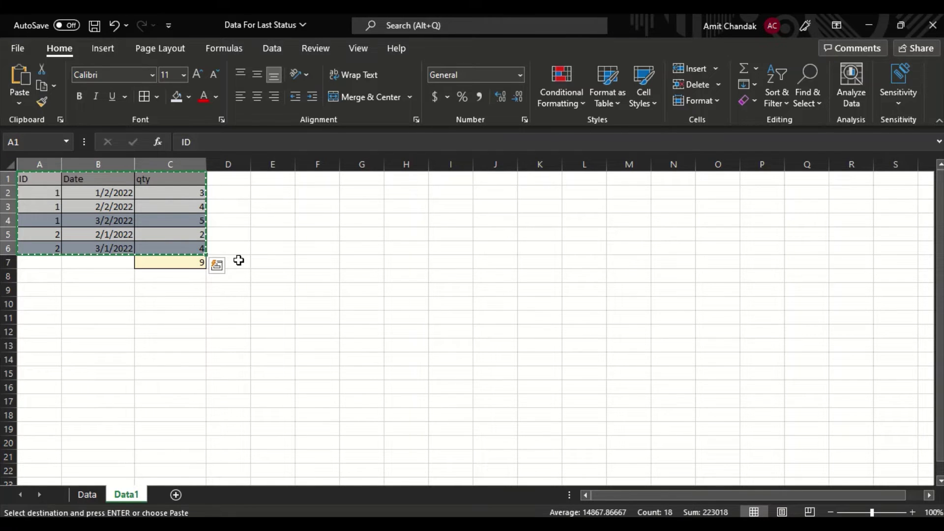
key("alt+Tab")
key("alt+Tab")
key("alt+Tab")
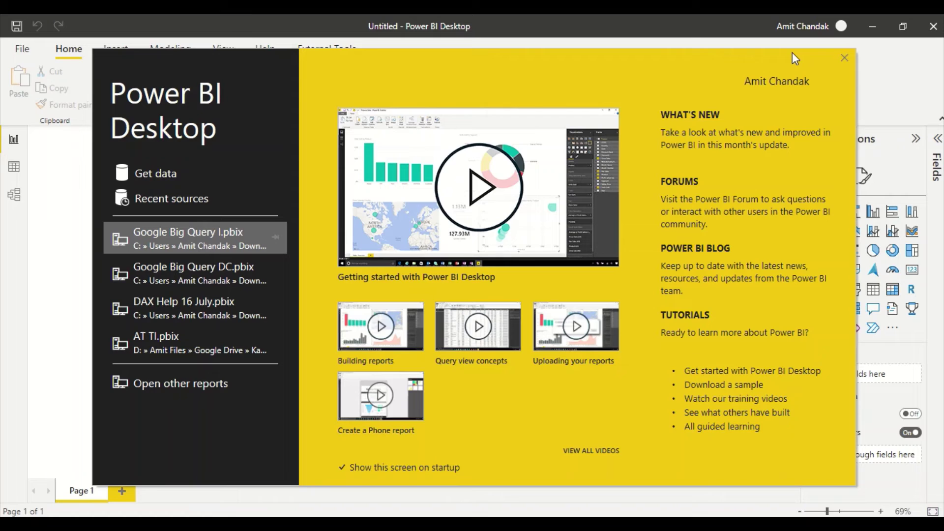
Dismiss the start screen and paste the copied ID, Date and qty rows into a new Enter data table
left_click(845, 58)
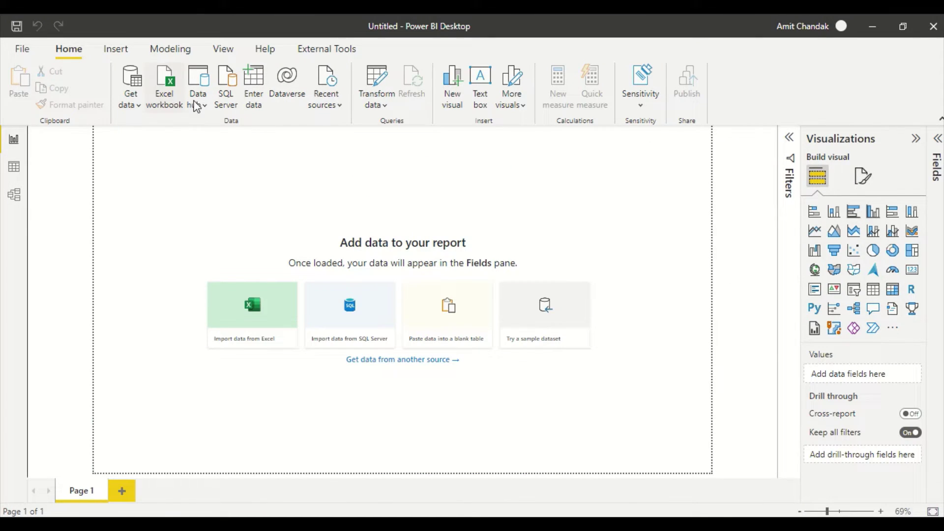
left_click(256, 101)
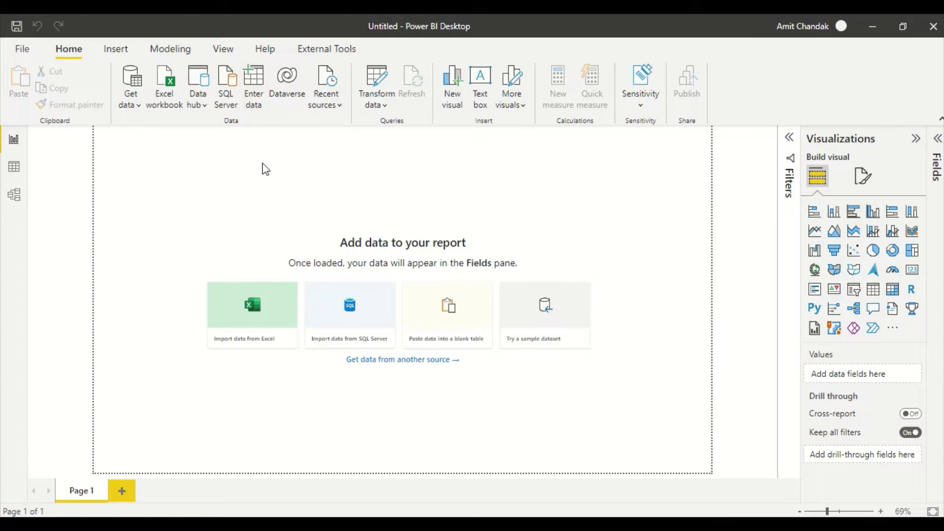
key("ctrl+v")
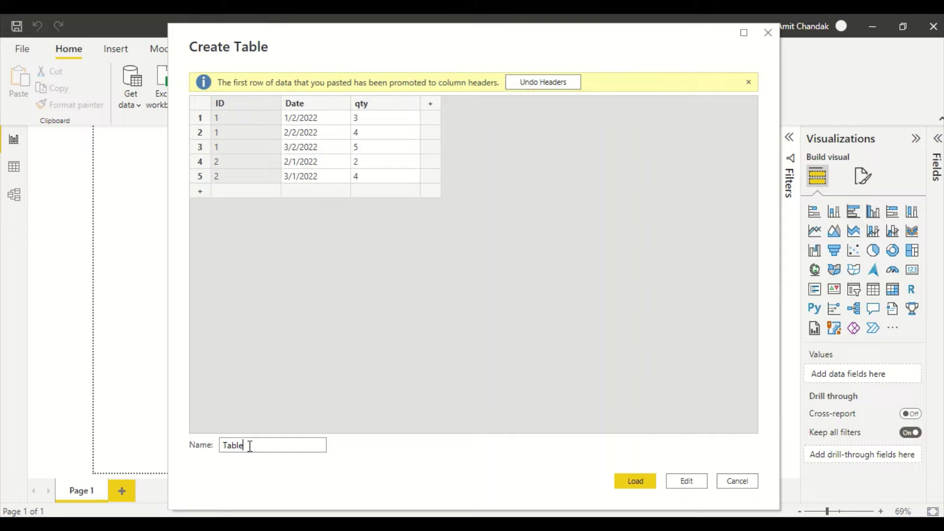
Name the new table 'Data1' and load it into the model
left_click_drag(249, 444, 220, 450)
type("Data1")
key("Return")
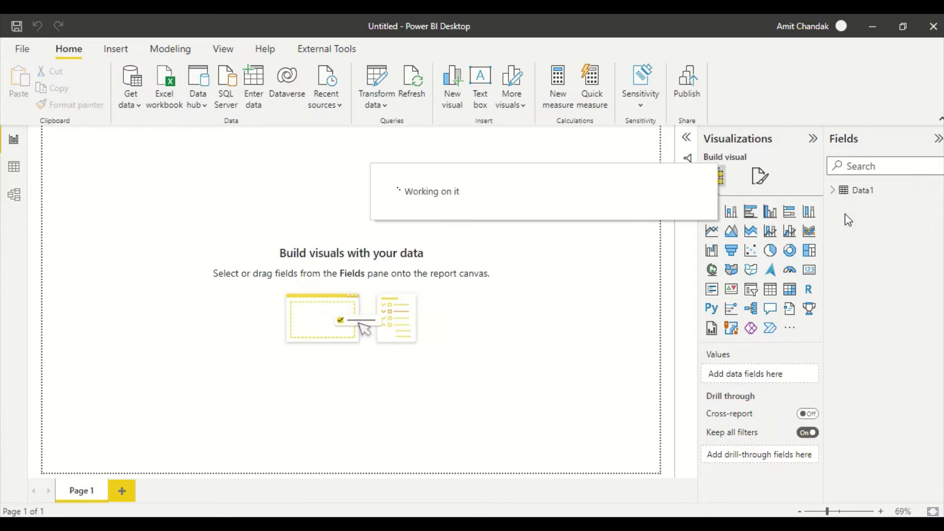
Set the Data1 ID column's summarization to Don't summarize
left_click(834, 191)
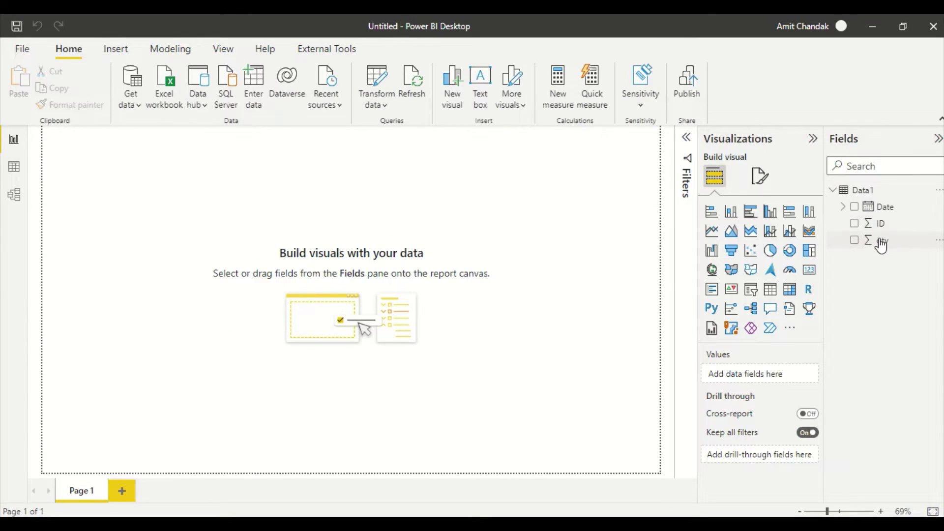
left_click(859, 225)
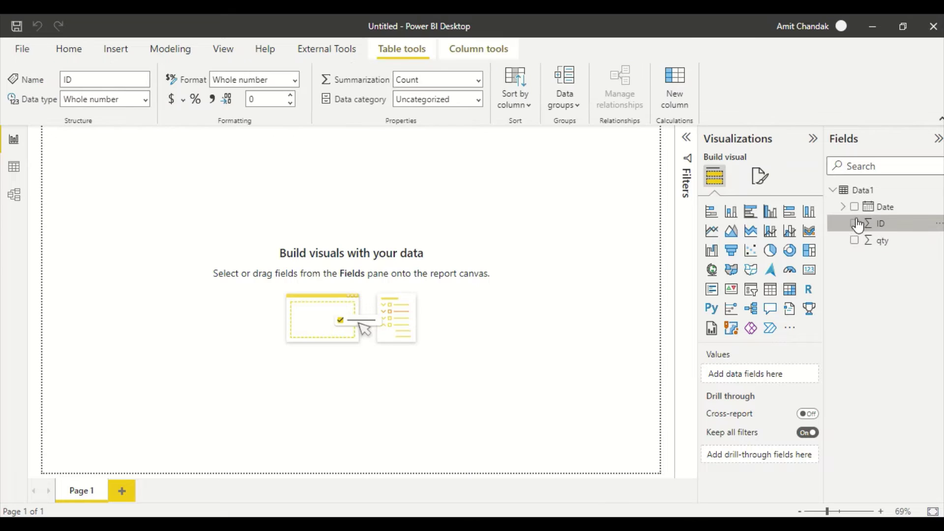
left_click(478, 79)
left_click(467, 101)
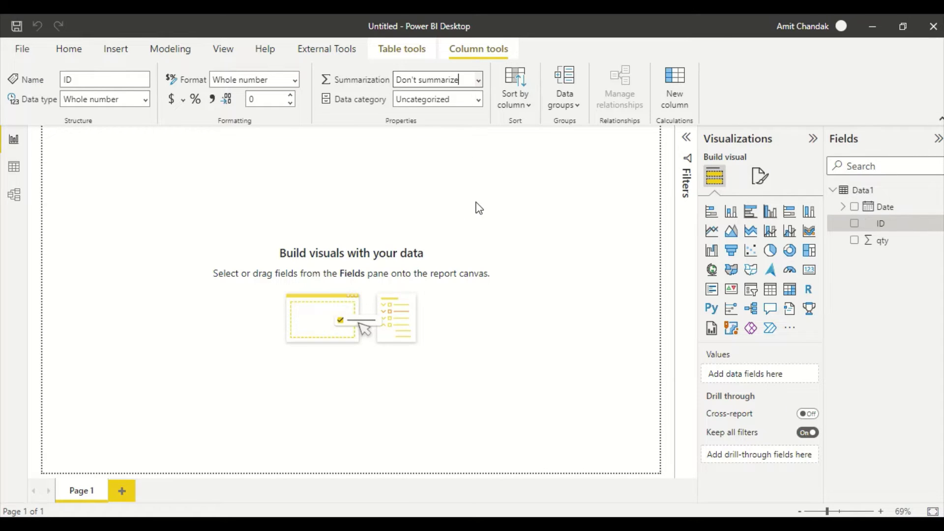
left_click(478, 207)
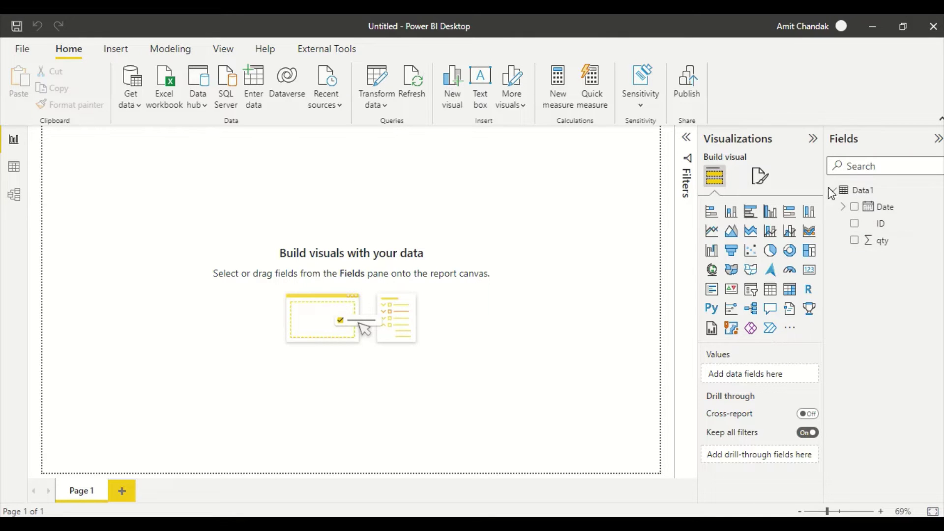
Build a table visual of ID, plain Date (no hierarchy) and qty
left_click_drag(893, 225, 287, 344)
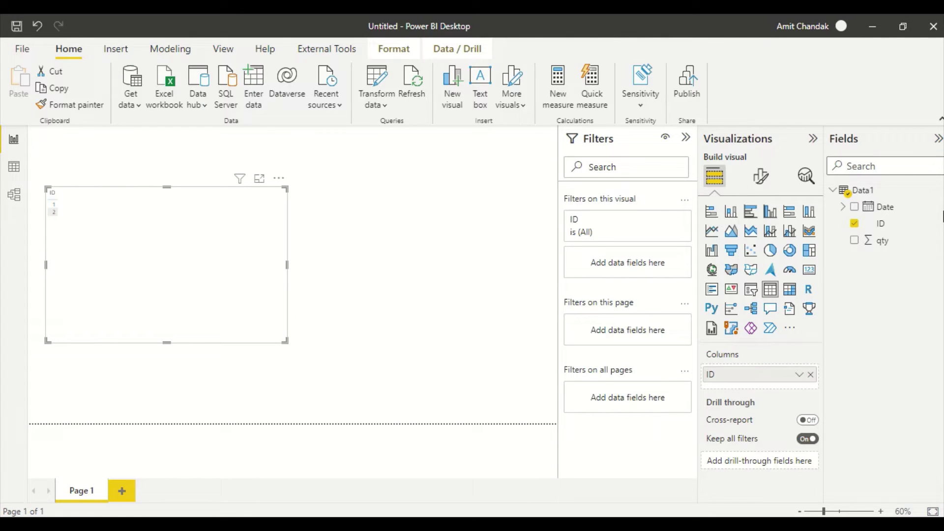
left_click_drag(886, 207, 187, 259)
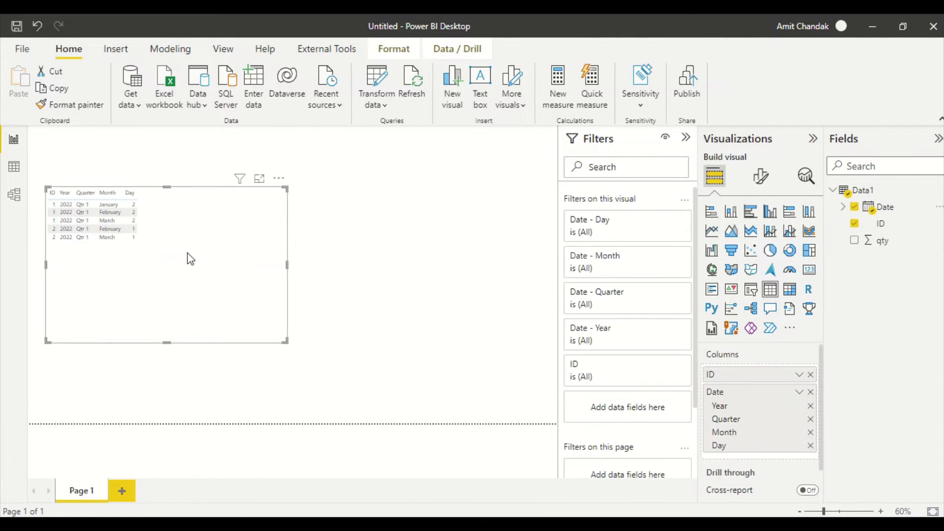
left_click(800, 392)
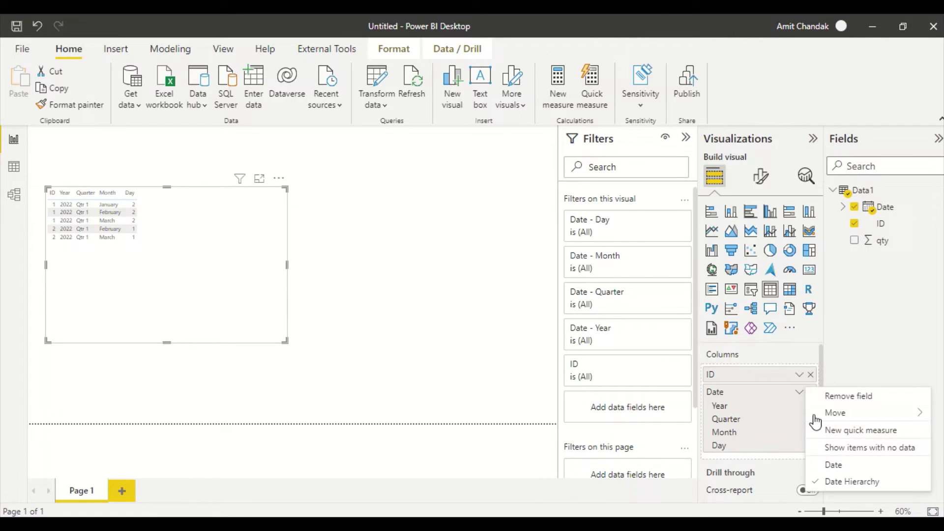
left_click(836, 464)
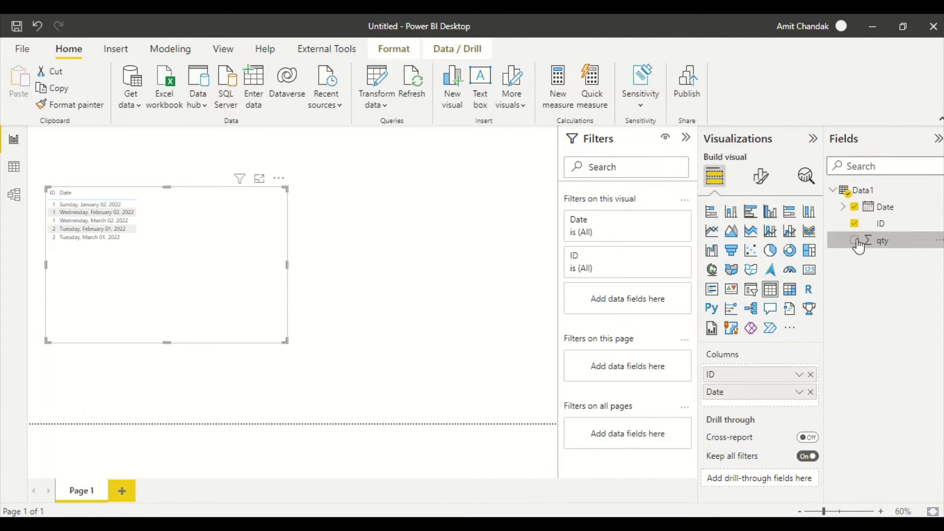
left_click_drag(859, 242, 187, 287)
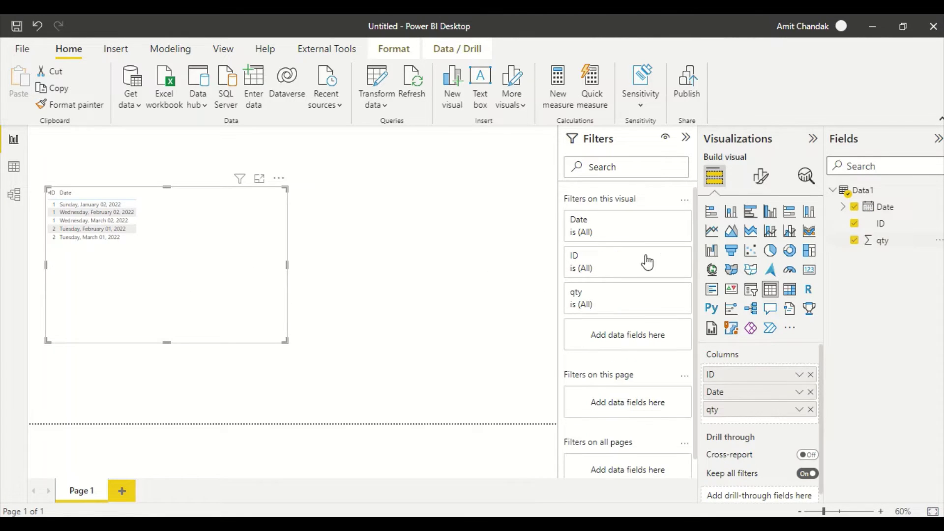
Raise the table visual's global font size to 17
left_click(761, 176)
left_click(738, 213)
type("f")
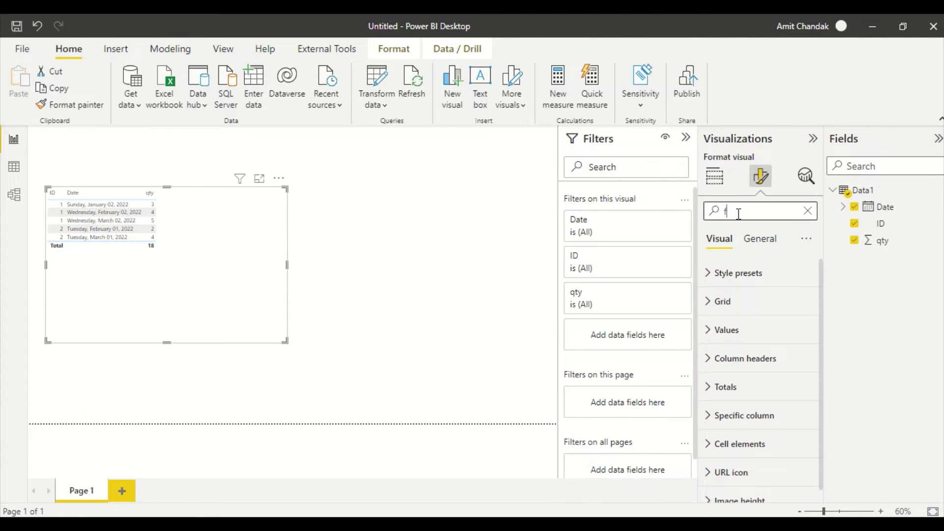
type("ont")
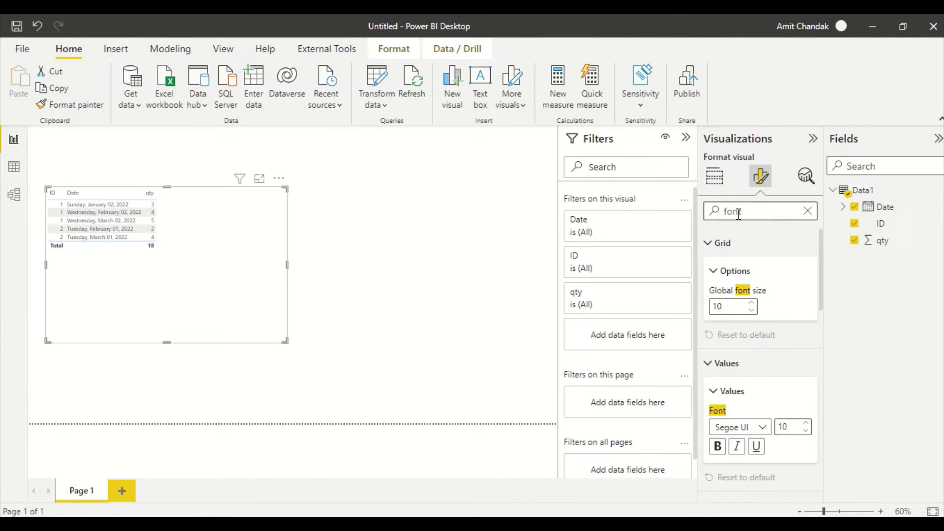
left_click(752, 303)
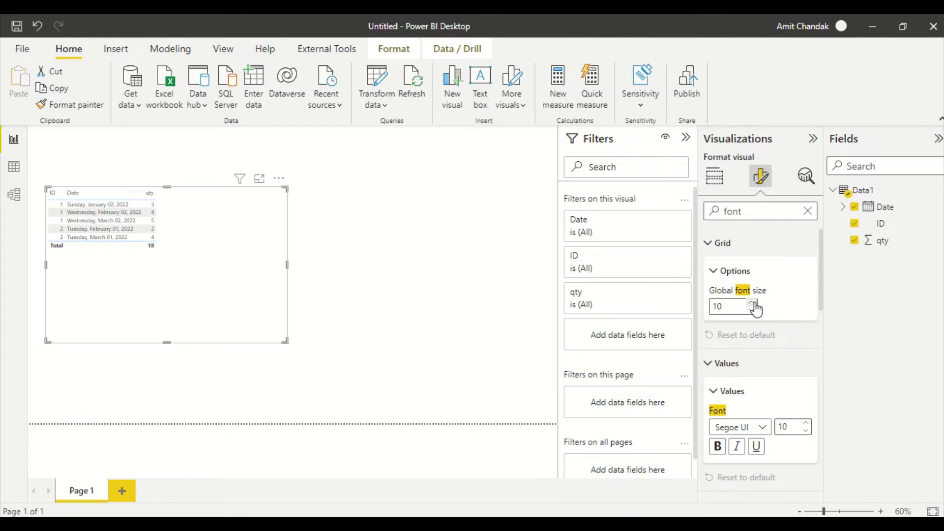
left_click(753, 303)
left_click(753, 303)
left_click(752, 303)
left_click(753, 303)
left_click(752, 303)
left_click(752, 303)
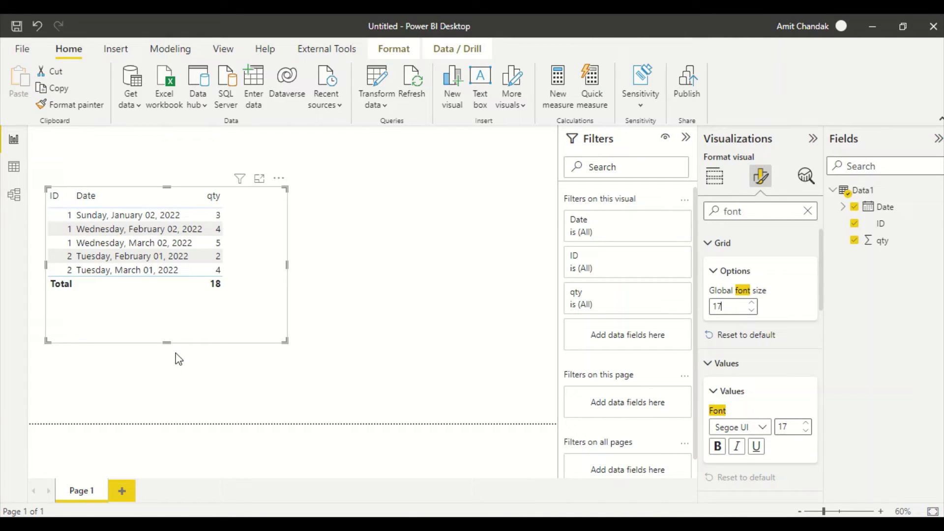
Move the table visual lower-left and adjust its size
left_click_drag(182, 329, 146, 350)
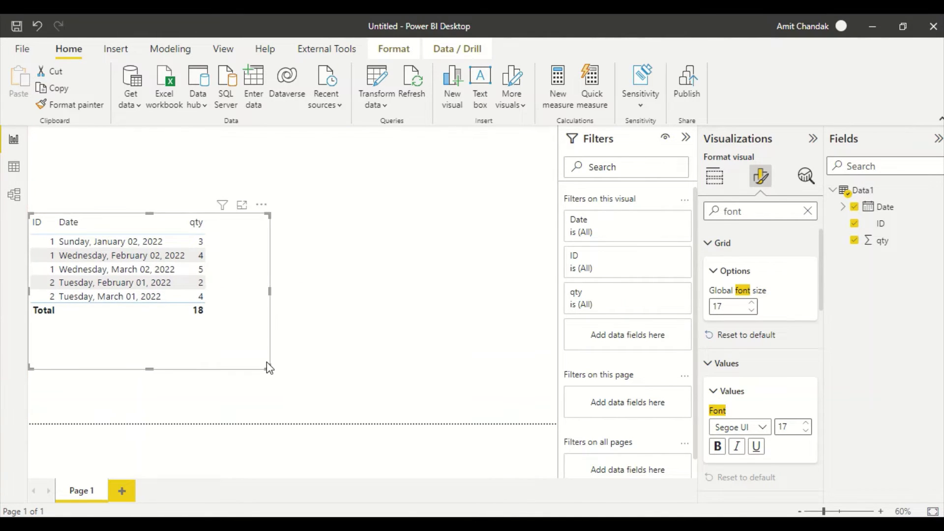
left_click_drag(270, 368, 411, 404)
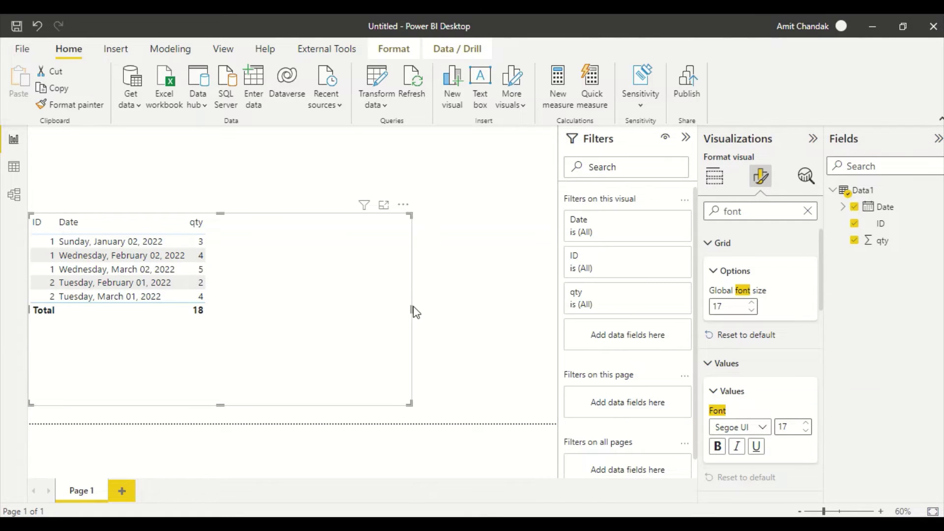
left_click_drag(410, 309, 316, 313)
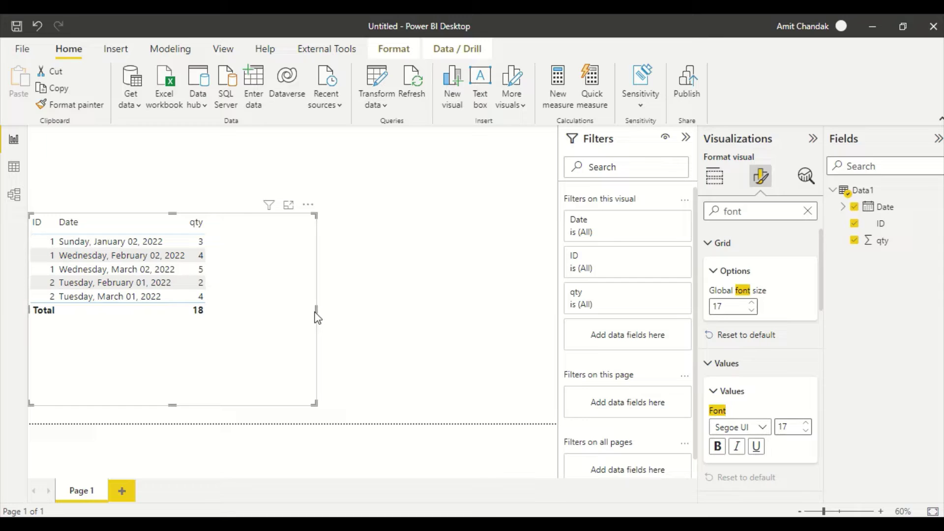
Select the DAX code block in the browser article for copying
key("alt+Tab")
key("alt+Tab")
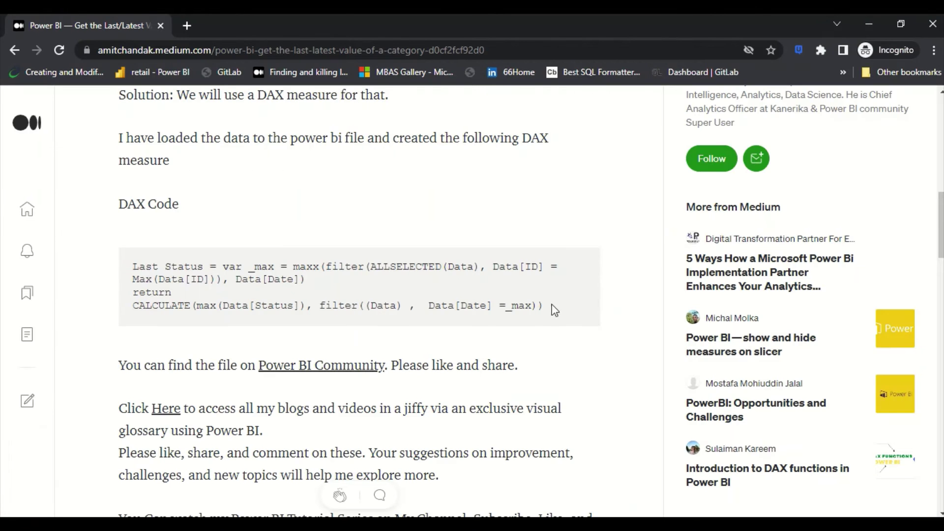
left_click_drag(543, 306, 130, 271)
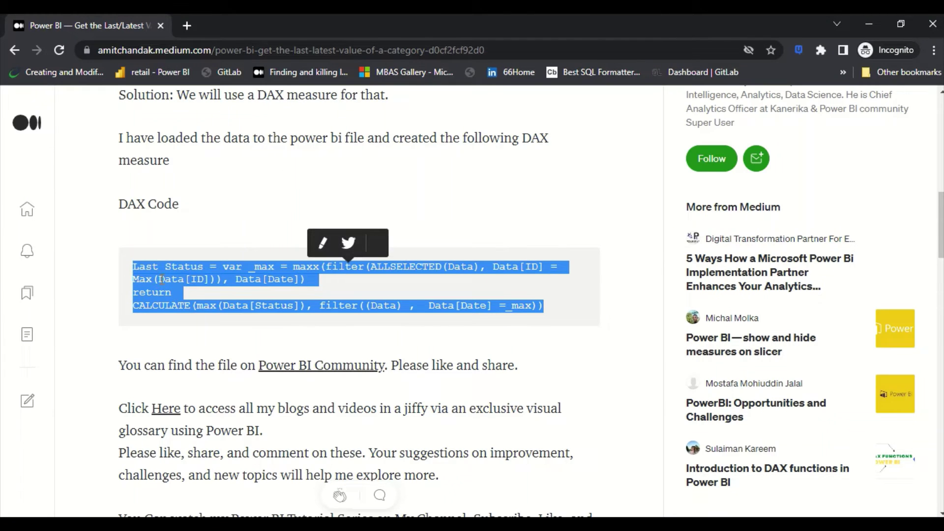
right_click(156, 282)
Copy the DAX, create a new measure named Last Qty Sum, and paste the code into it
left_click(167, 289)
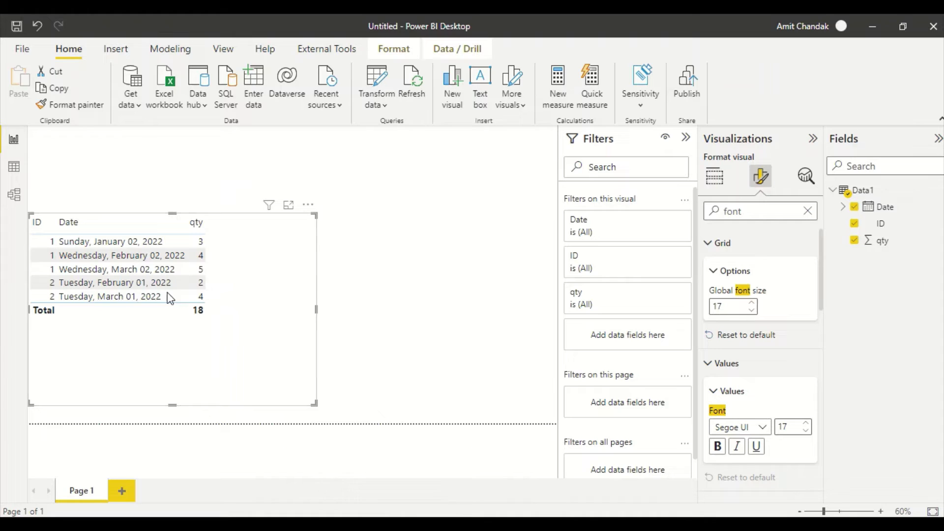
key("alt+Tab")
left_click(566, 98)
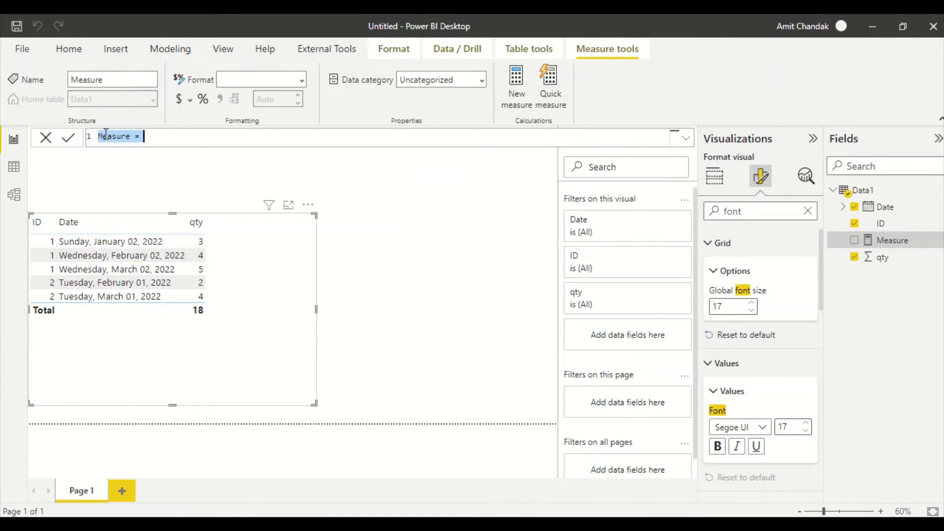
double_click(105, 136)
type("Last ")
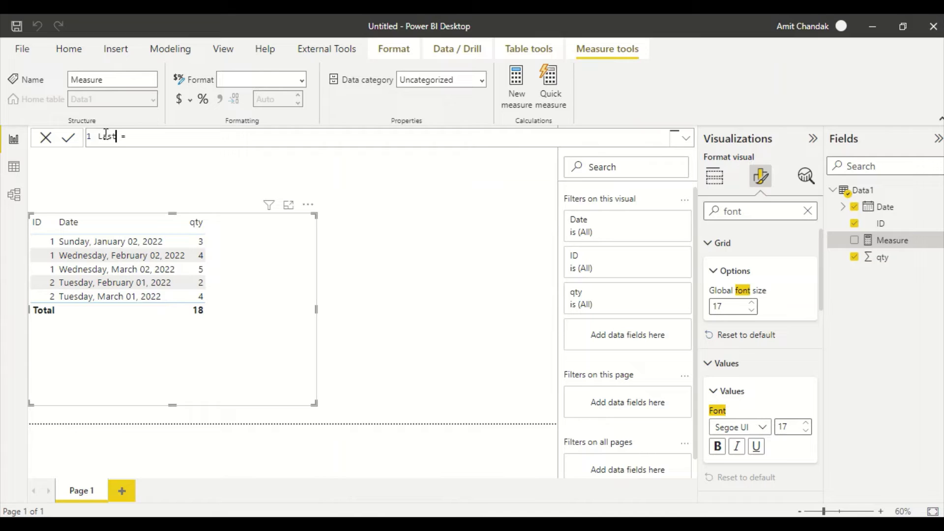
type("Qty Sum")
key("Right")
key("Right")
key("ctrl+v")
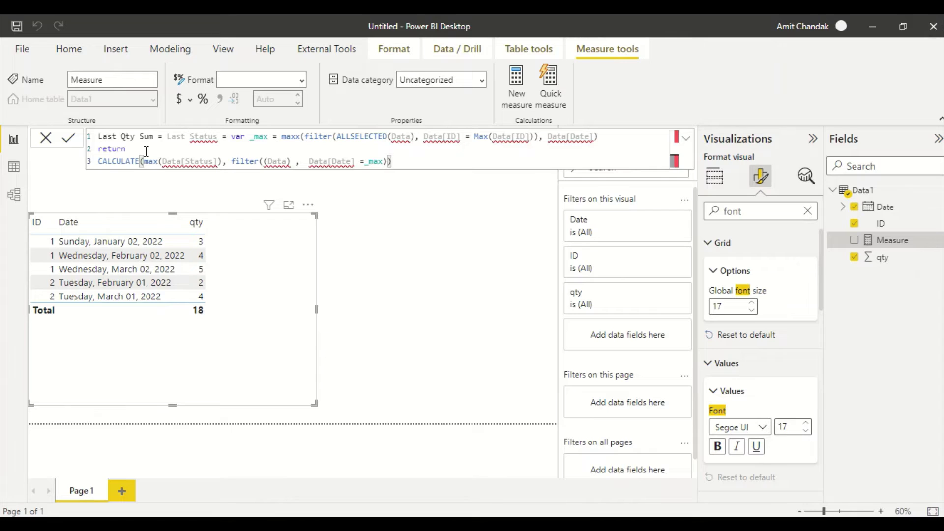
Delete the duplicate 'Last Status =' name and highlight the maxx and filter functions
left_click(224, 136)
left_click_drag(226, 136, 167, 136)
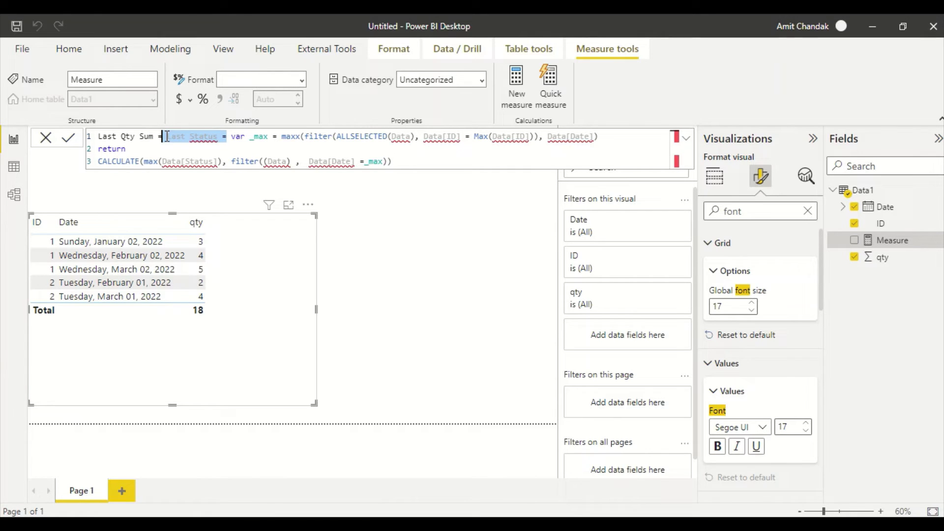
key("Delete")
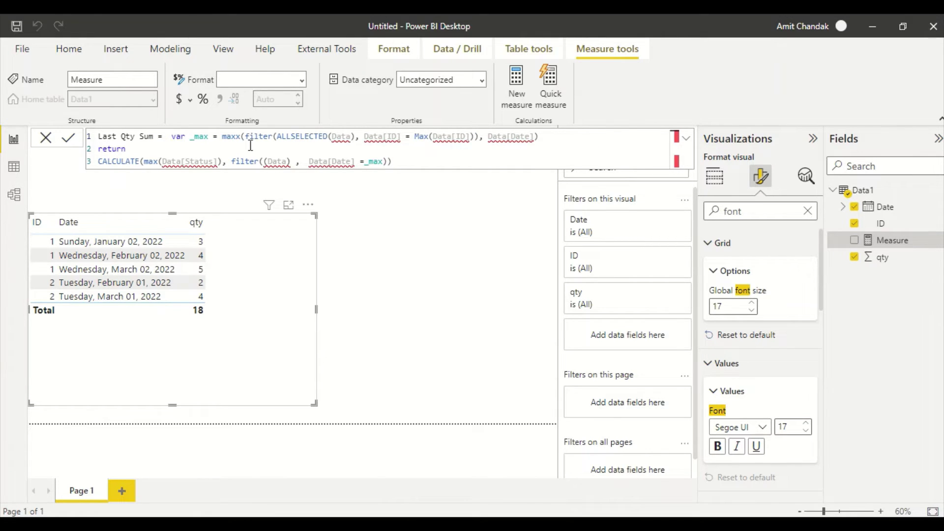
double_click(229, 138)
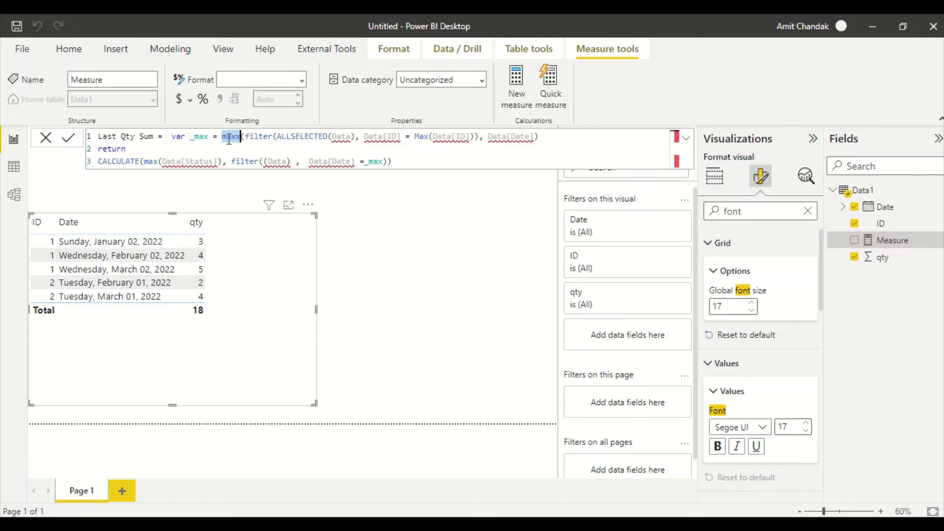
double_click(260, 136)
Change the table references on the _max line from Data to Data1
left_click(350, 136)
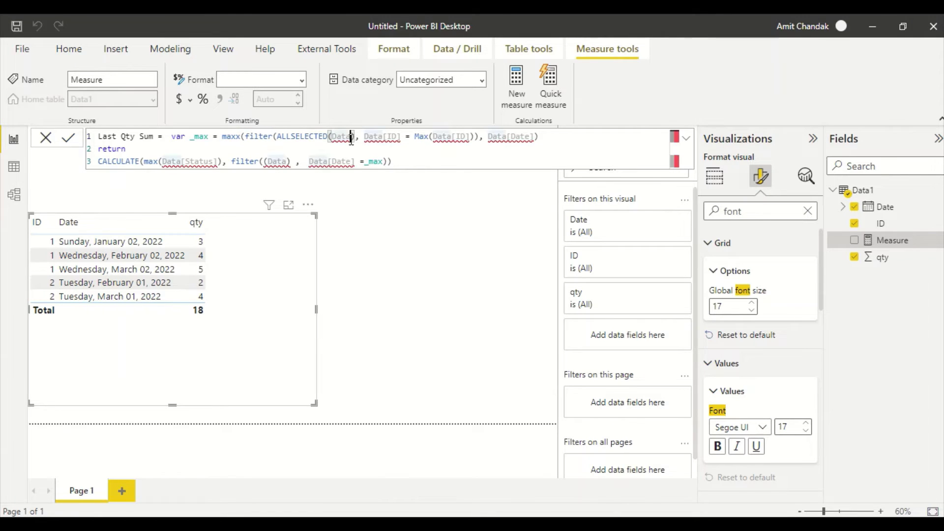
type("1")
left_click(385, 136)
type("1")
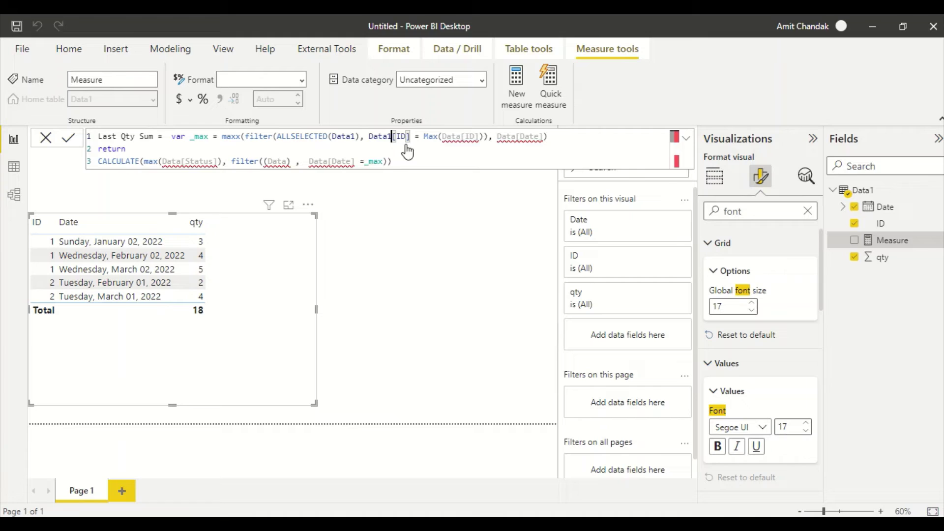
left_click(462, 136)
type("1")
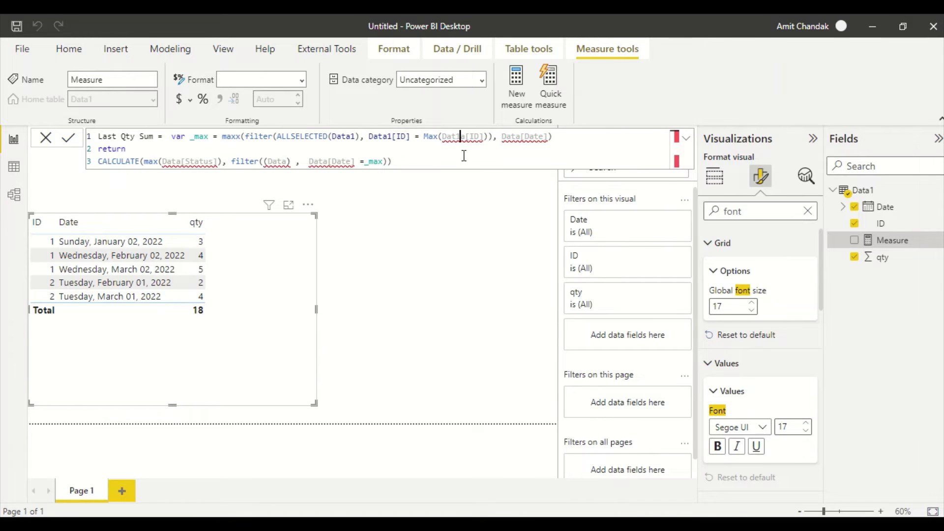
key("BackSpace")
key("Right")
type("1")
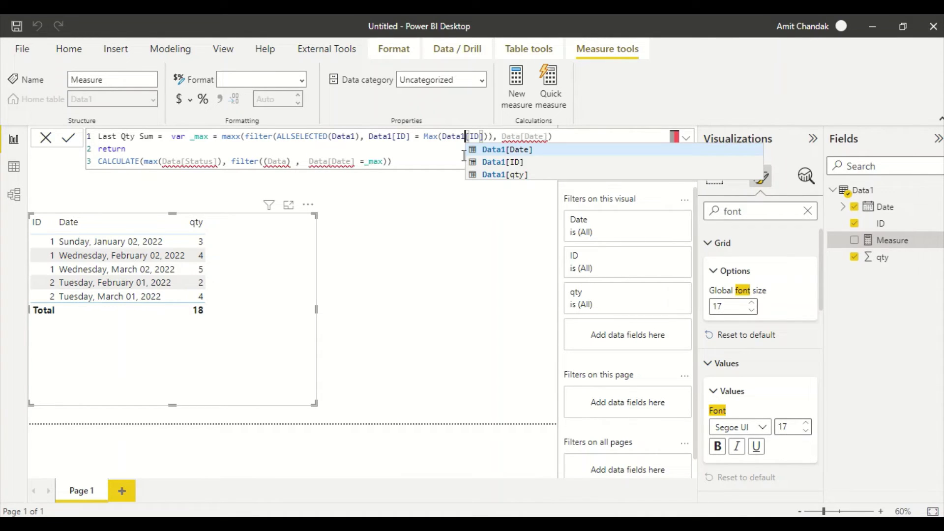
left_click(521, 137)
type("1")
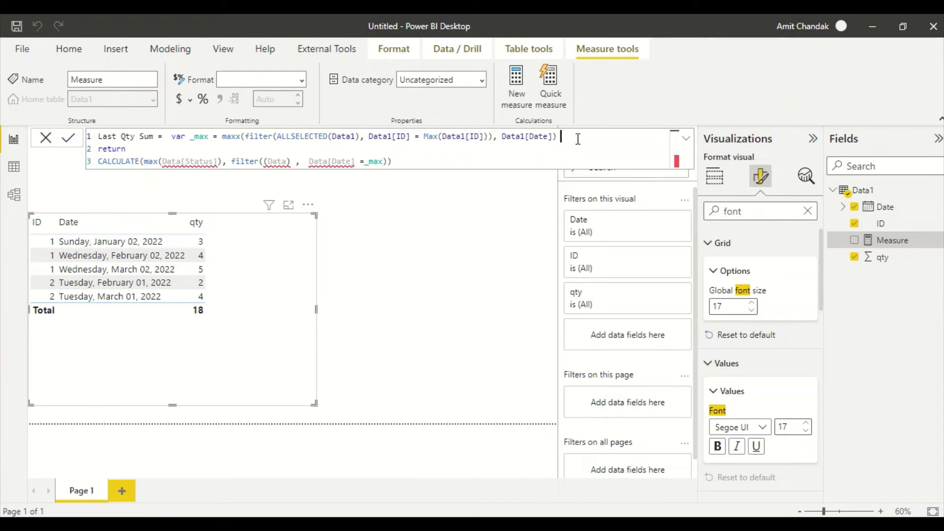
Highlight the maxx expression, Max(Data1[ID]) and ALLSELECTED(Data1) to explain them
left_click_drag(563, 138, 215, 140)
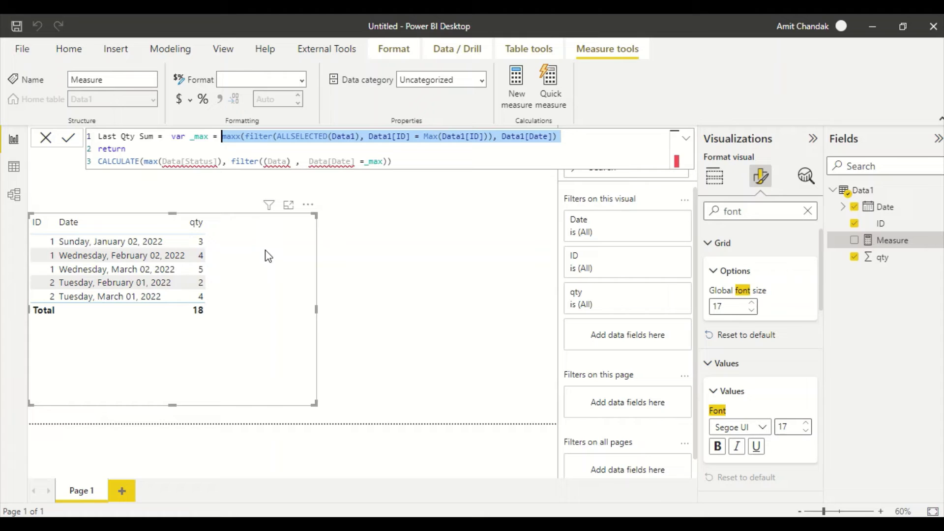
left_click(441, 137)
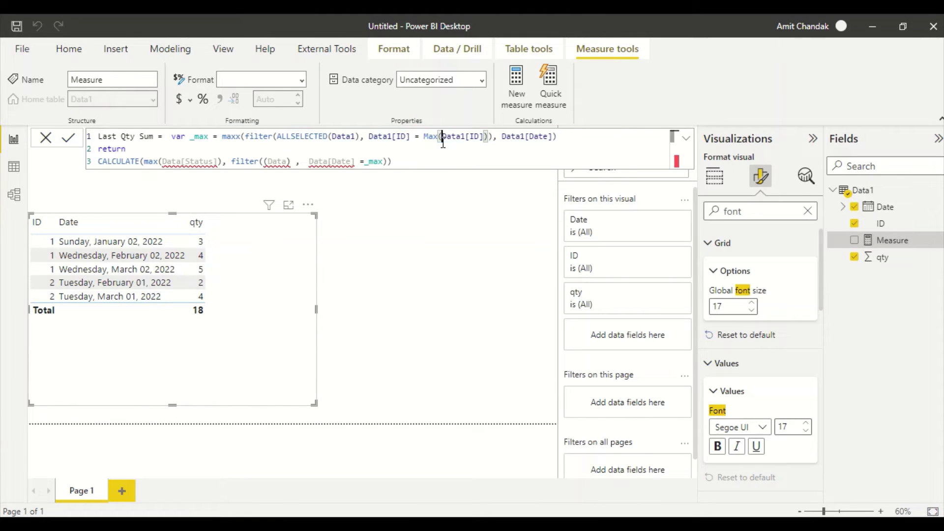
left_click_drag(425, 136, 488, 137)
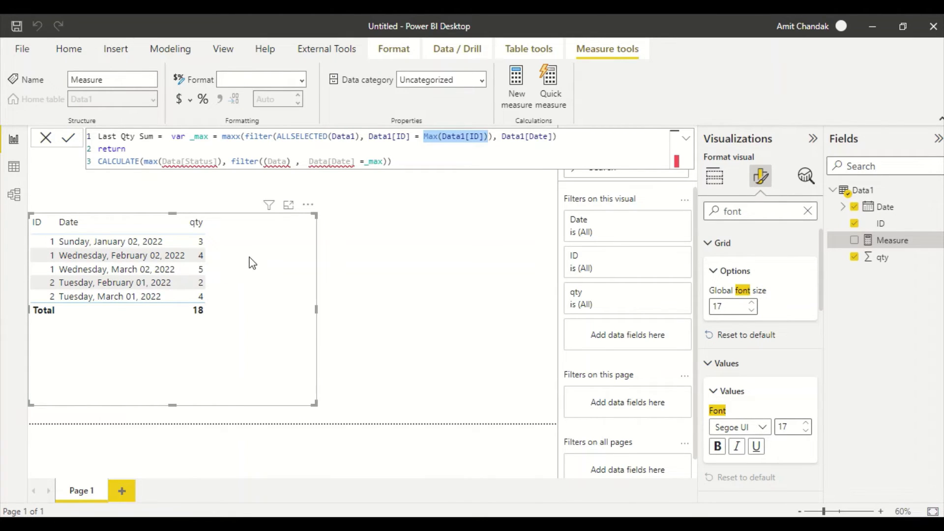
left_click(310, 138)
double_click(310, 137)
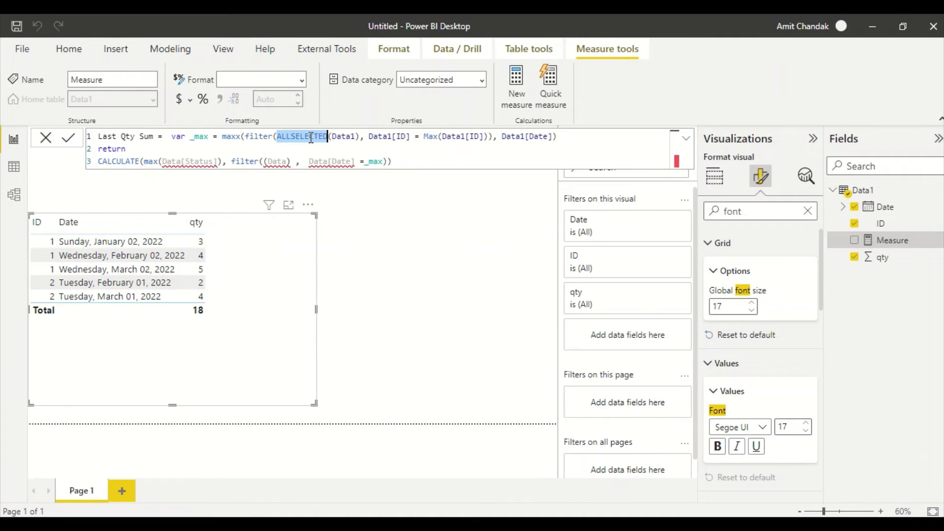
left_click_drag(360, 136, 278, 136)
Change the return line's aggregation to Sum(Data1[Qty])
left_click(146, 162)
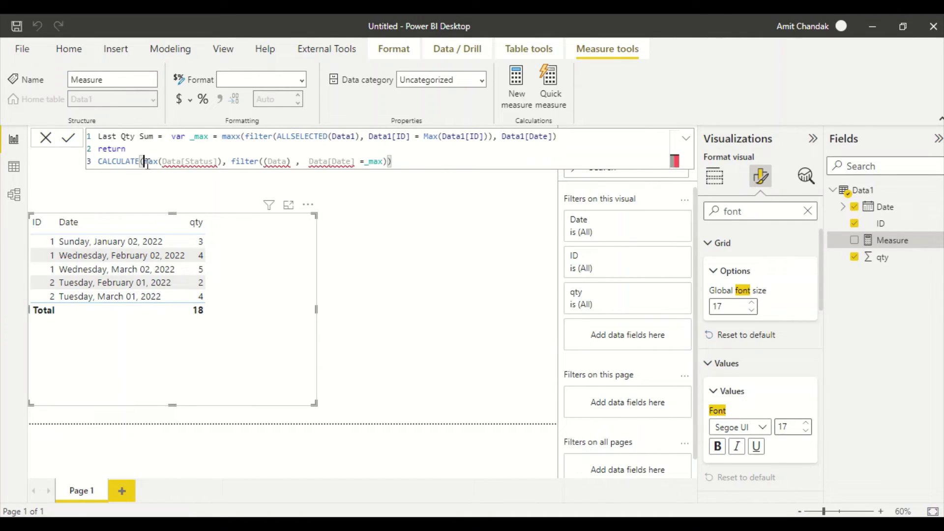
double_click(149, 162)
type("Sum")
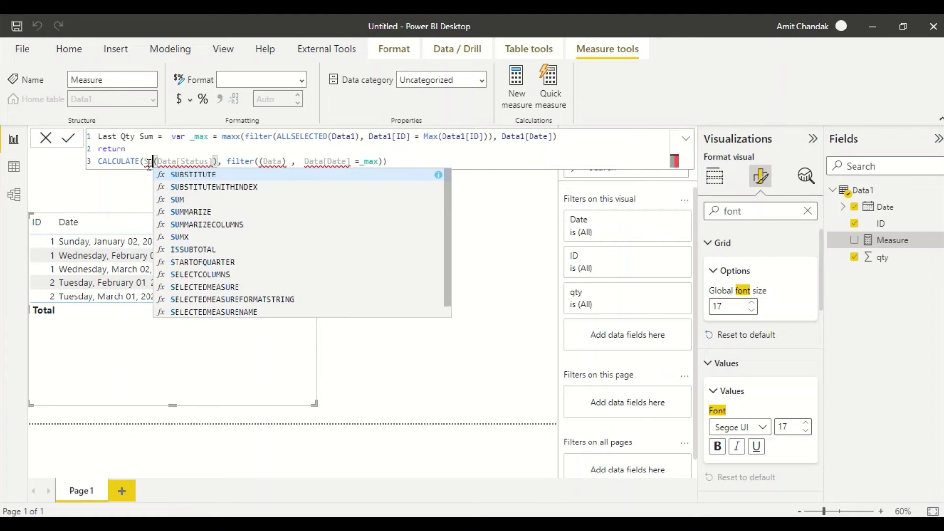
key("Down")
key("Down")
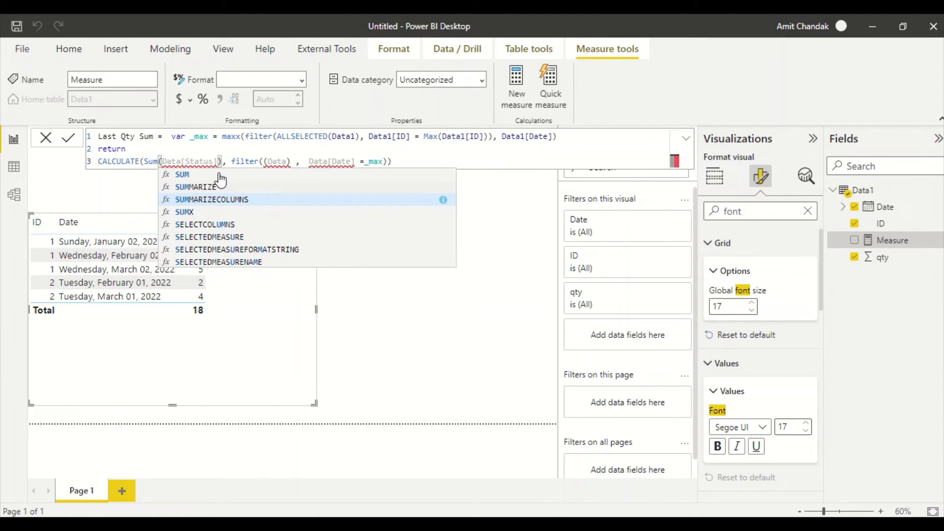
left_click(181, 163)
type("1")
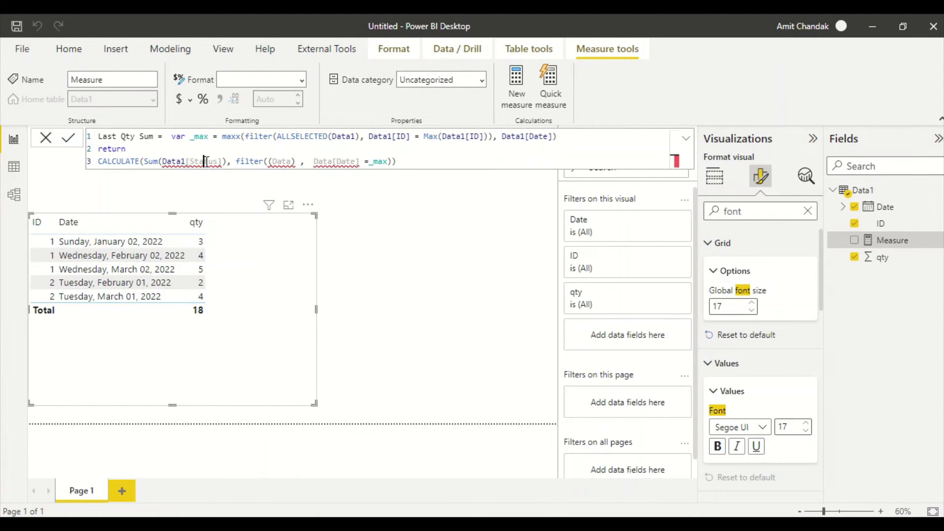
double_click(207, 161)
type("Qty")
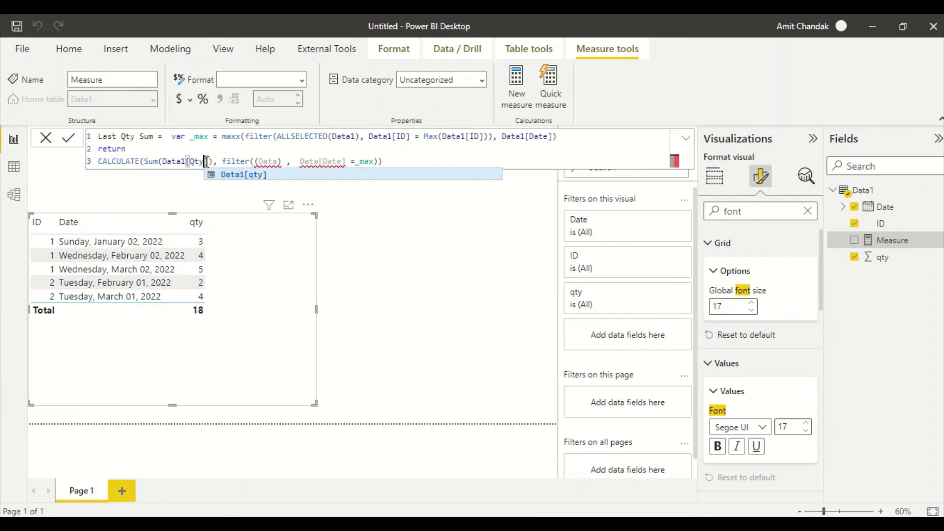
key("Escape")
key("Return")
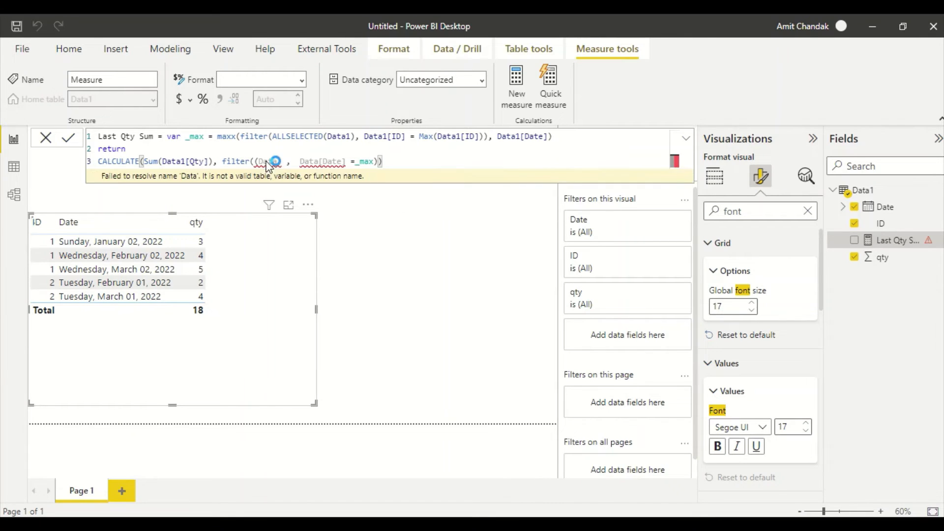
Point the filter at Data1 and Data1[Date], then commit the measure
left_click_drag(282, 161, 255, 161)
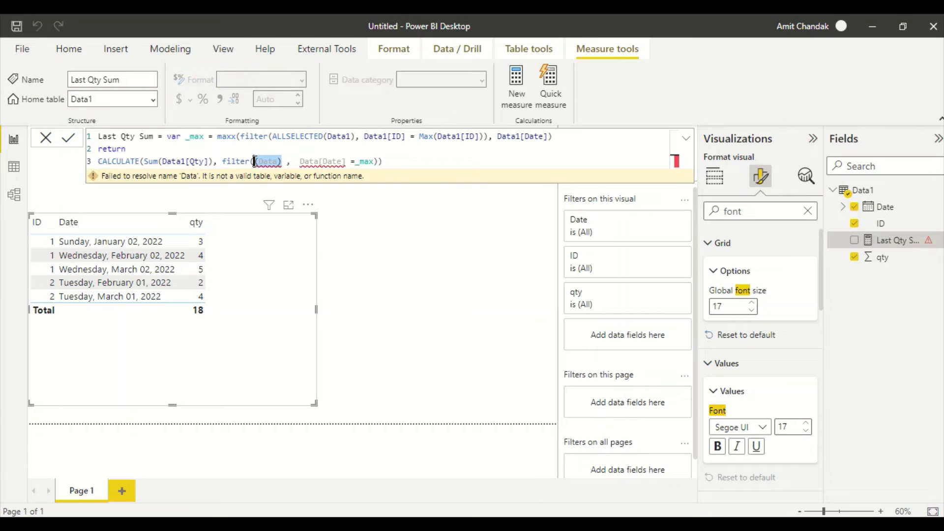
type("Data")
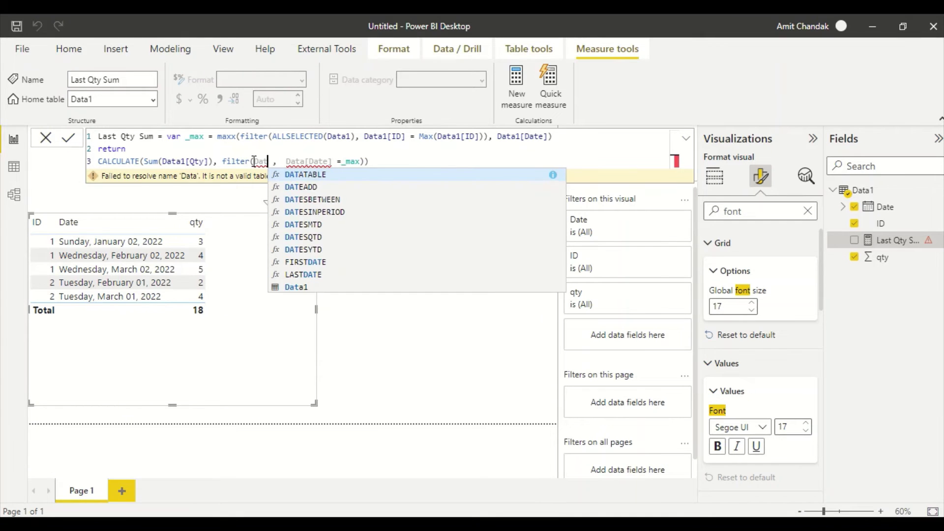
type("1")
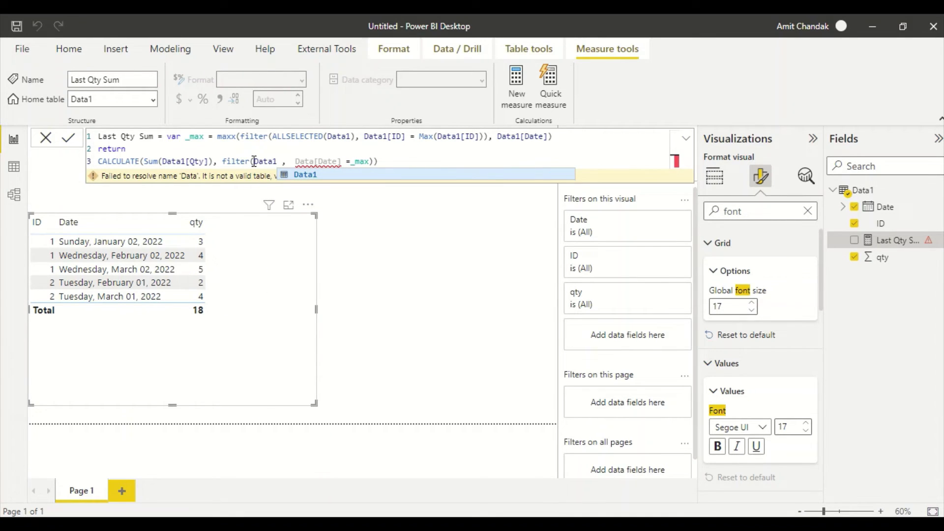
left_click(313, 161)
type("1")
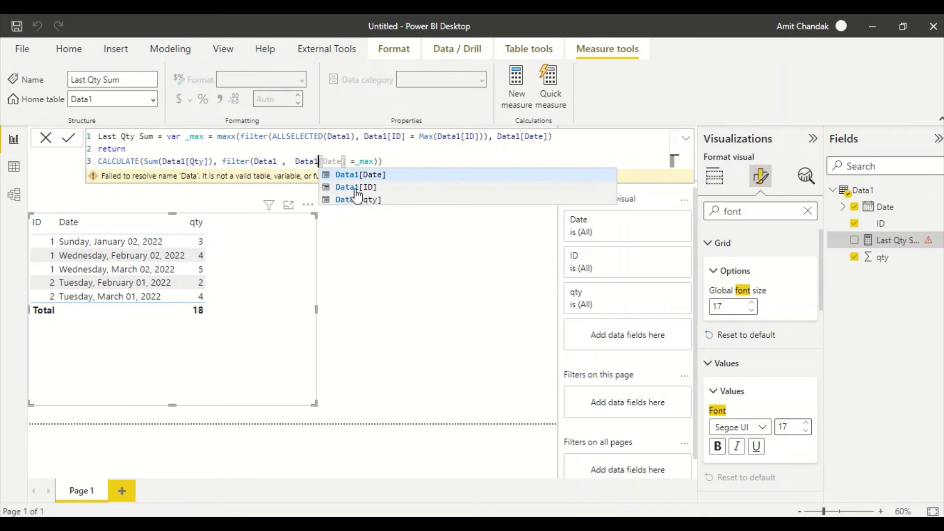
key("Escape")
key("Return")
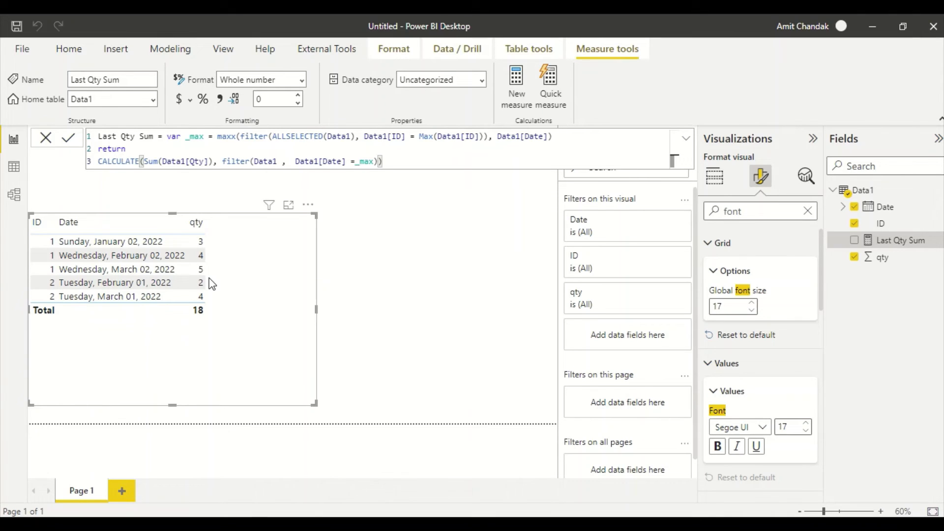
Add the measure to the table, rename it Last Qty, and widen the table visual
left_click_drag(900, 240, 179, 355)
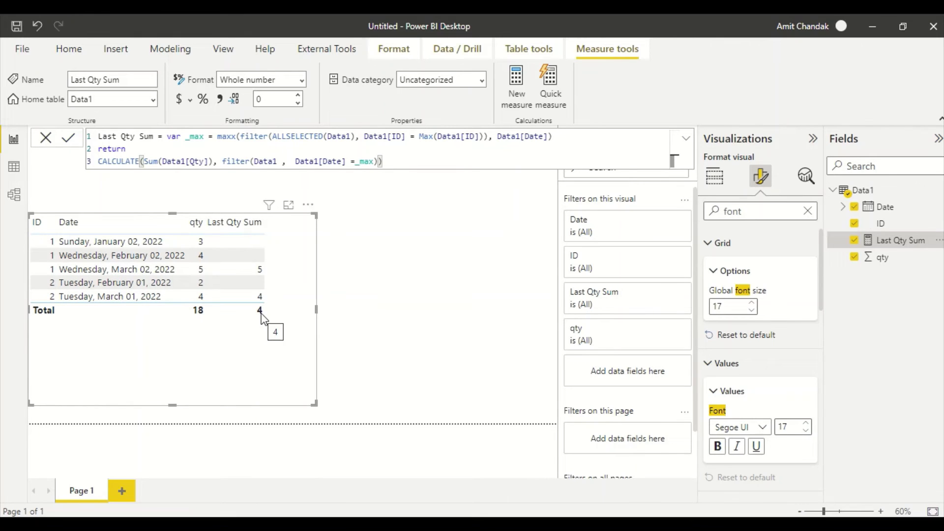
left_click(153, 137)
key("BackSpace")
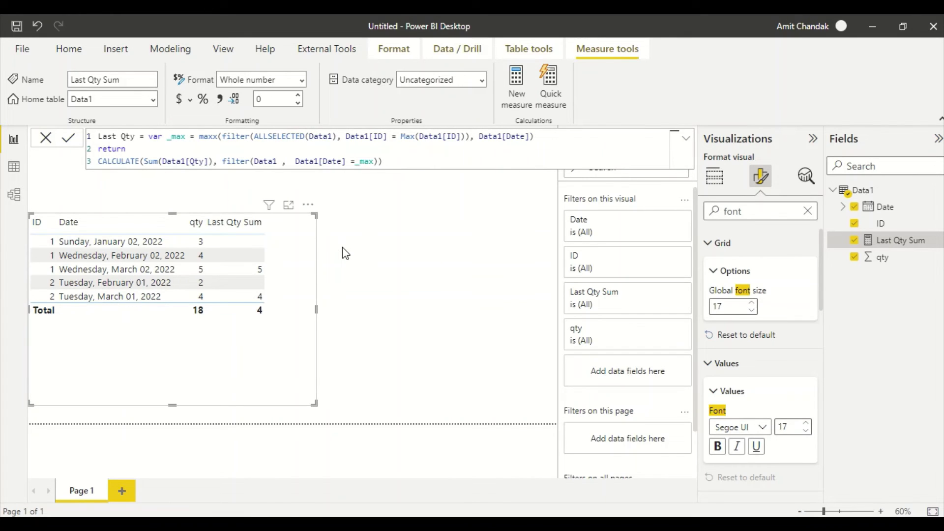
key("Return")
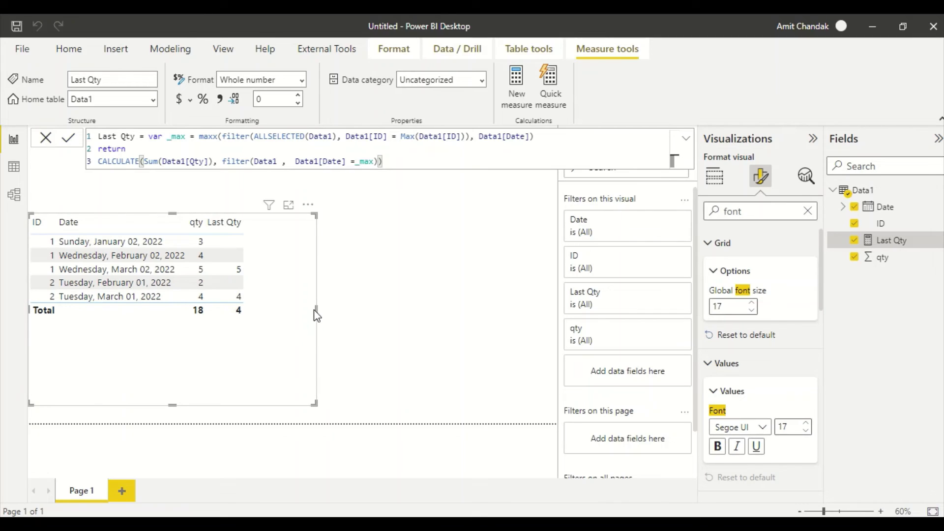
left_click_drag(318, 310, 359, 311)
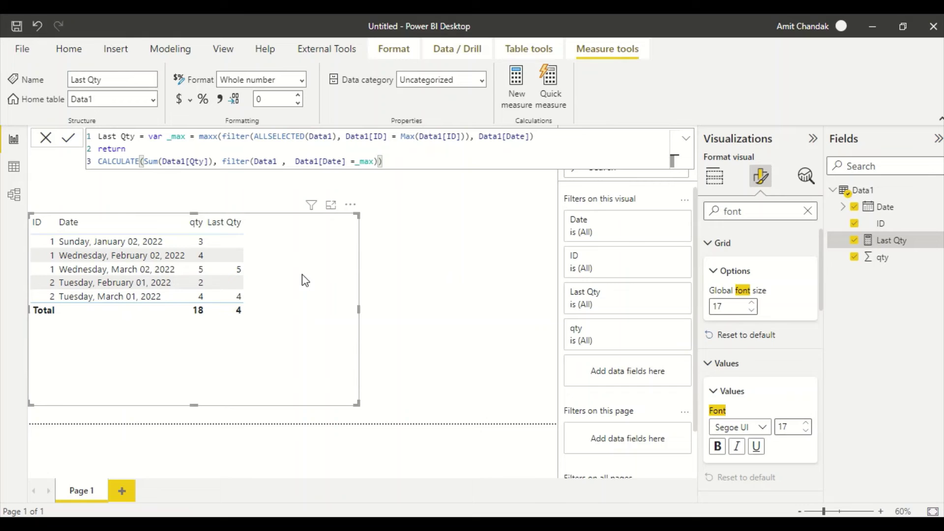
Create the measure Last Qty Sum = SUMX(VALUES(Data1[ID]), [Last Qty])
left_click(521, 91)
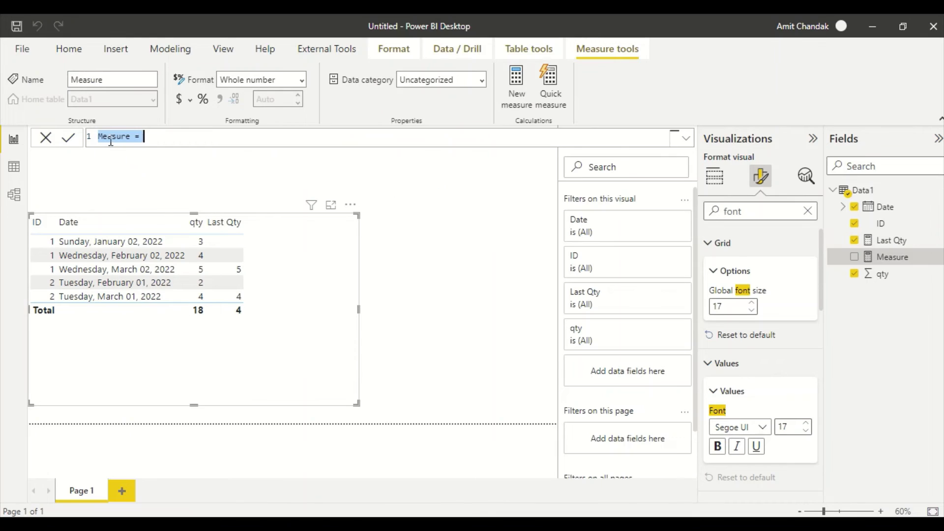
type("Last Qty Sum = sumx(")
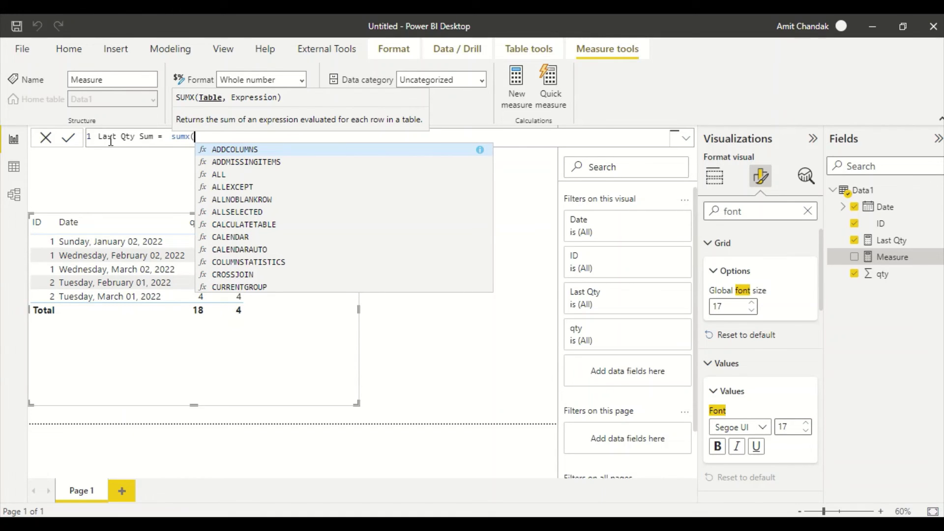
type("valu")
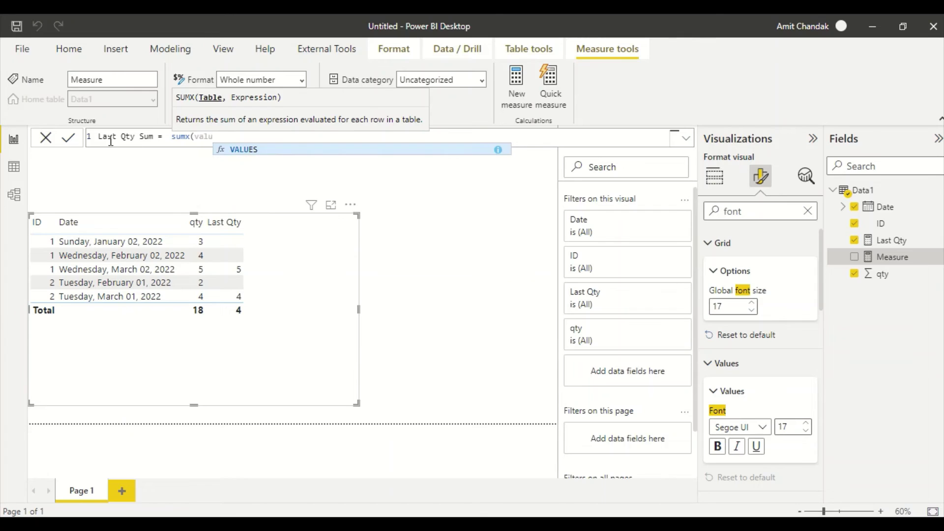
key("Tab")
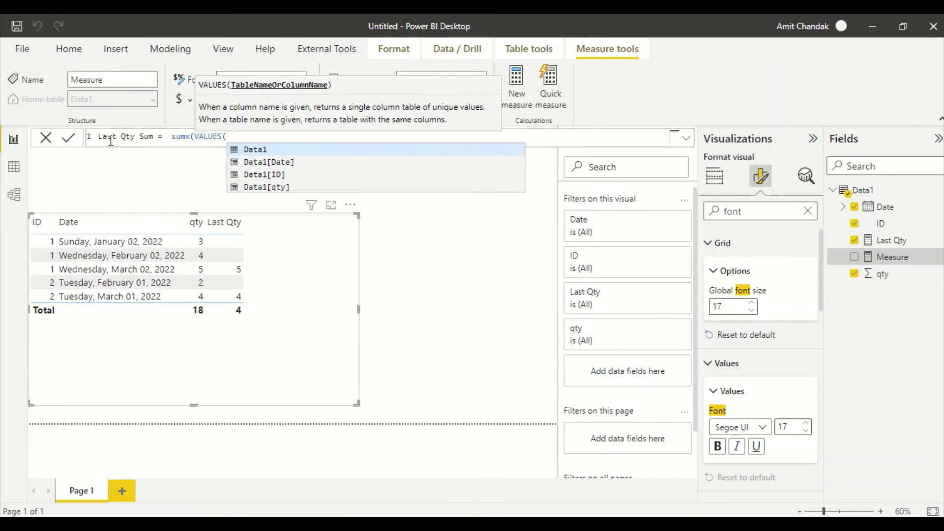
key("Down")
key("Down")
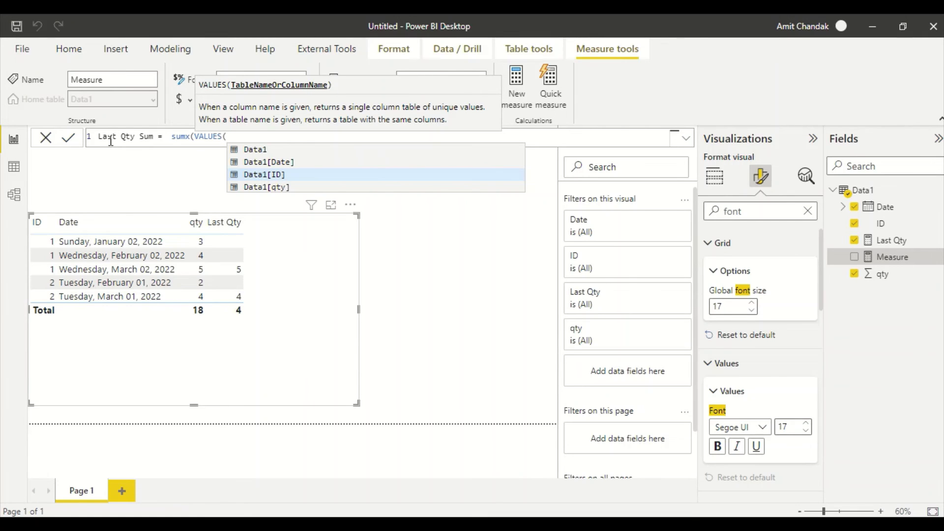
key("Tab")
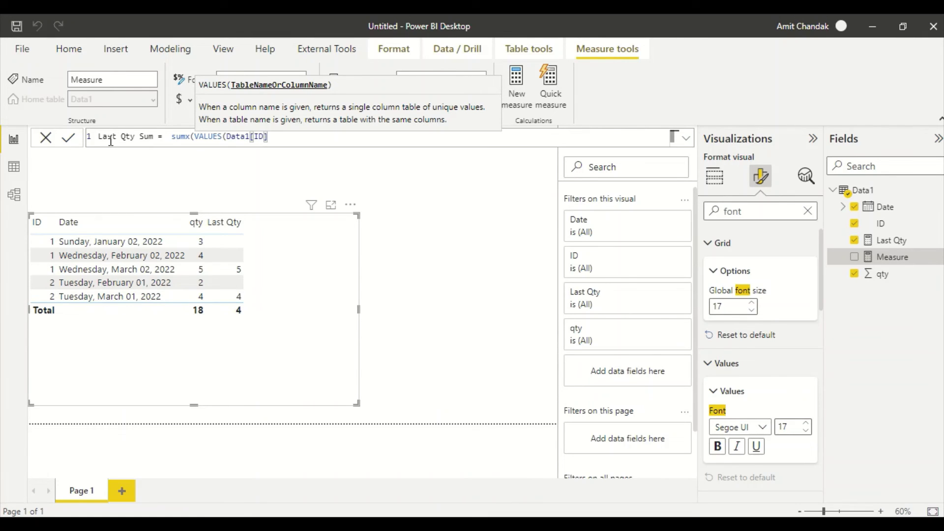
type(")")
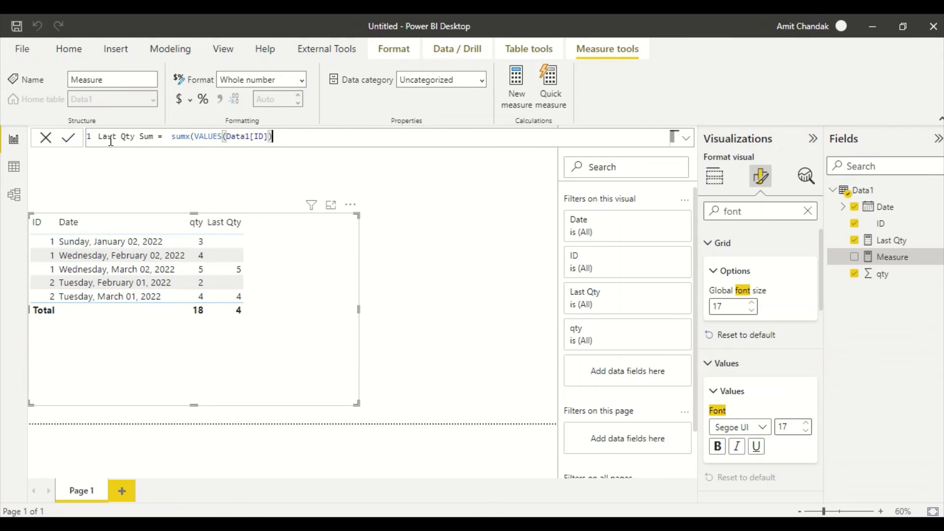
type(",")
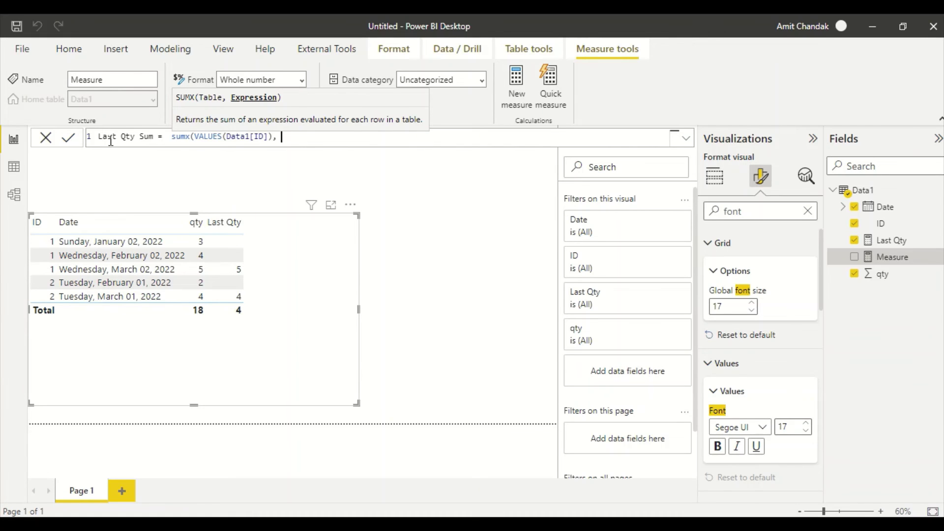
type("[")
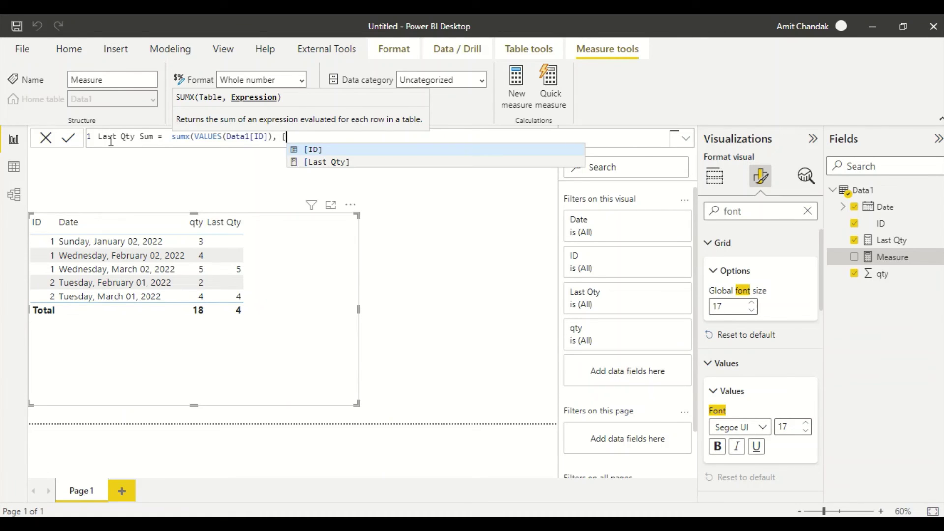
key("Down")
key("Tab")
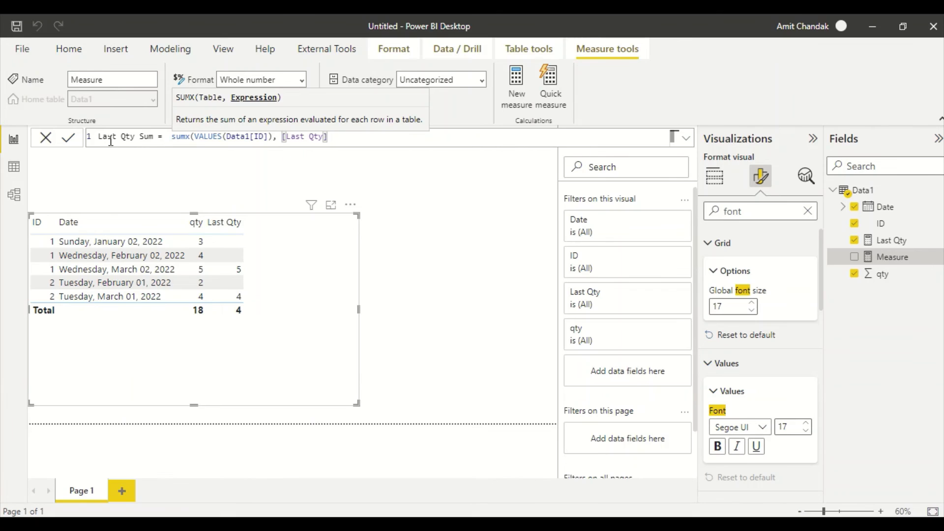
type(")")
key("Return")
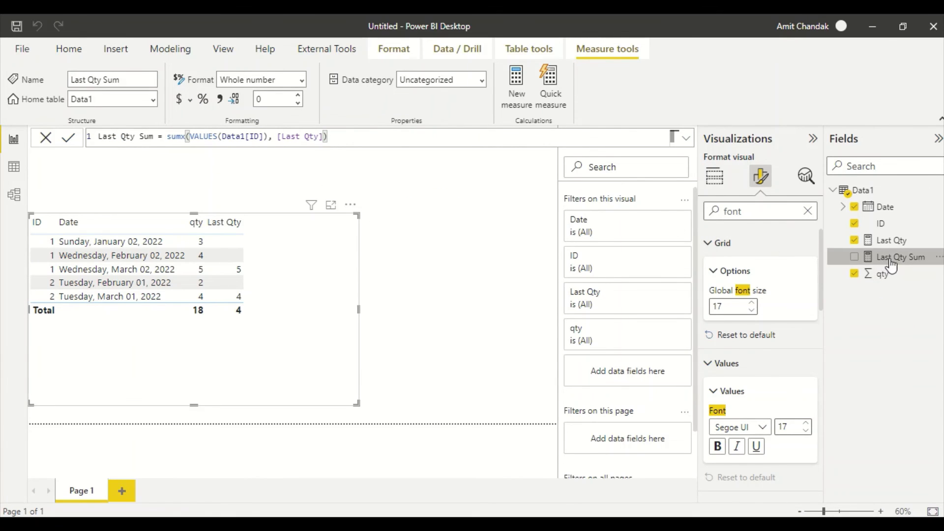
Add Last Qty Sum to the table in place of the Last Qty column
left_click_drag(891, 261, 297, 291)
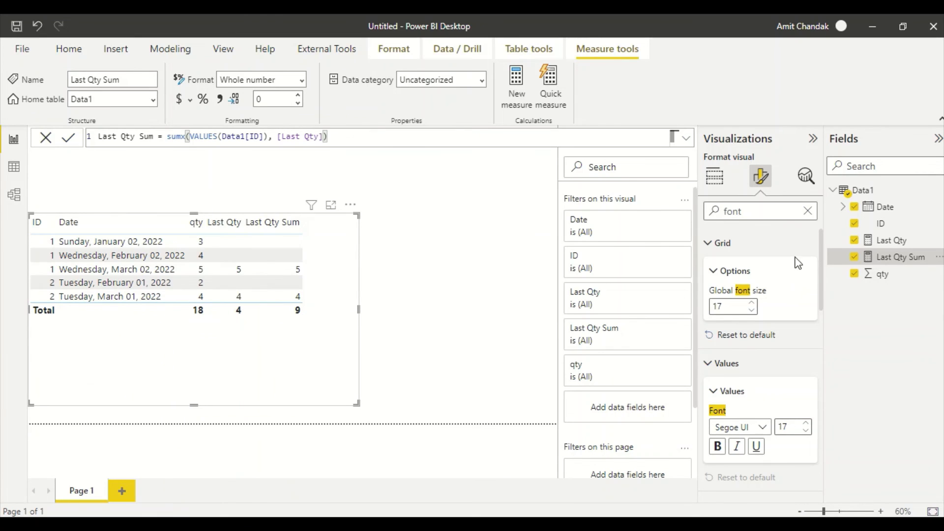
left_click(854, 241)
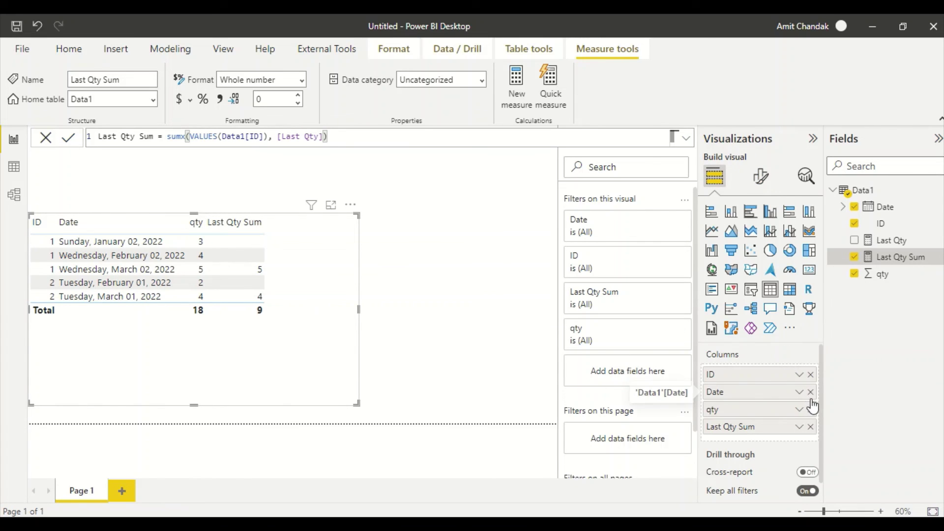
Remove qty from the table's Columns well so only the latest rows 5 and 4 remain
left_click(810, 410)
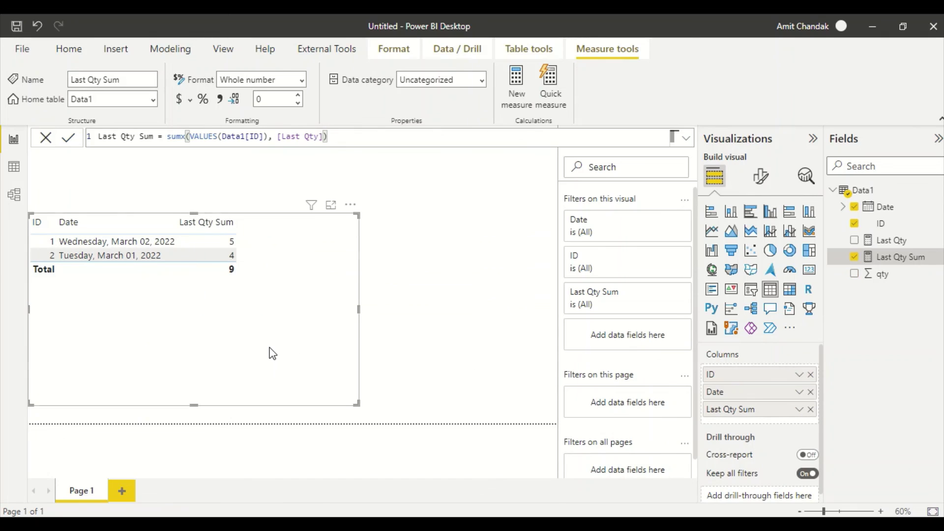